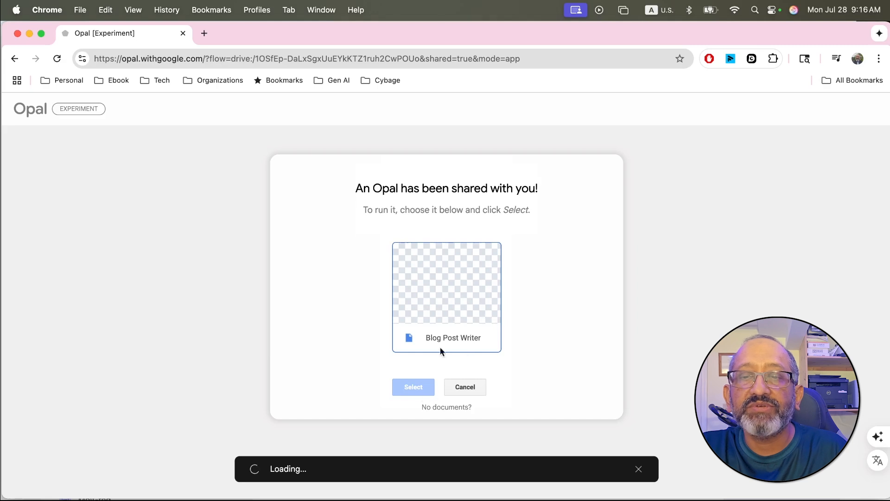
Step: Select the shared Blog Post Writer Opal and start running it
left_click(449, 315)
left_click(417, 391)
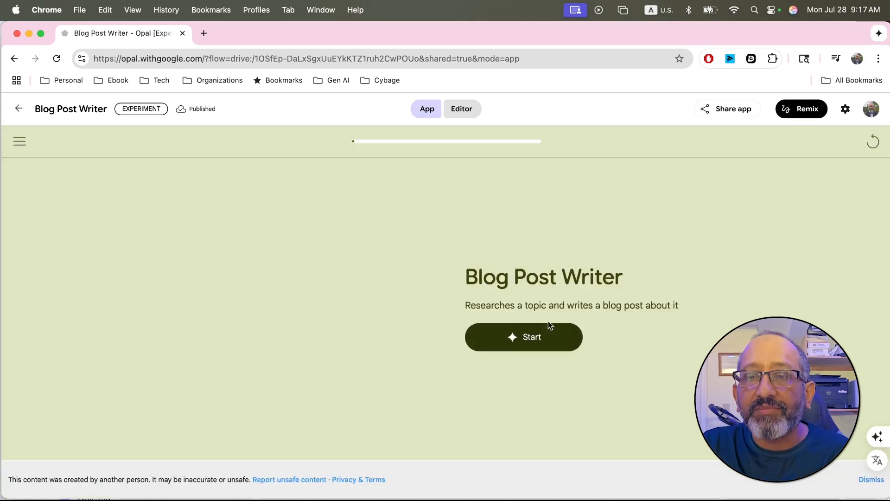
left_click(540, 348)
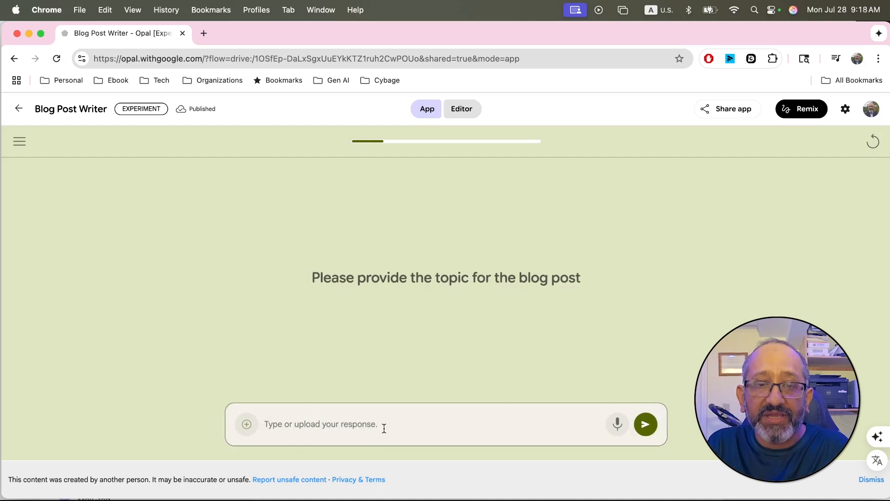
Step: Submit "latest Gen AI news" as the topic for the blog post
type("lat")
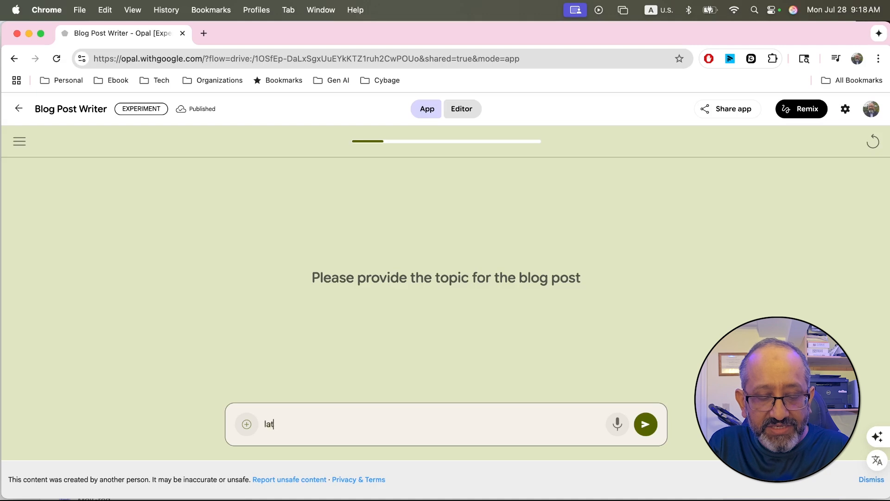
type("est Ge")
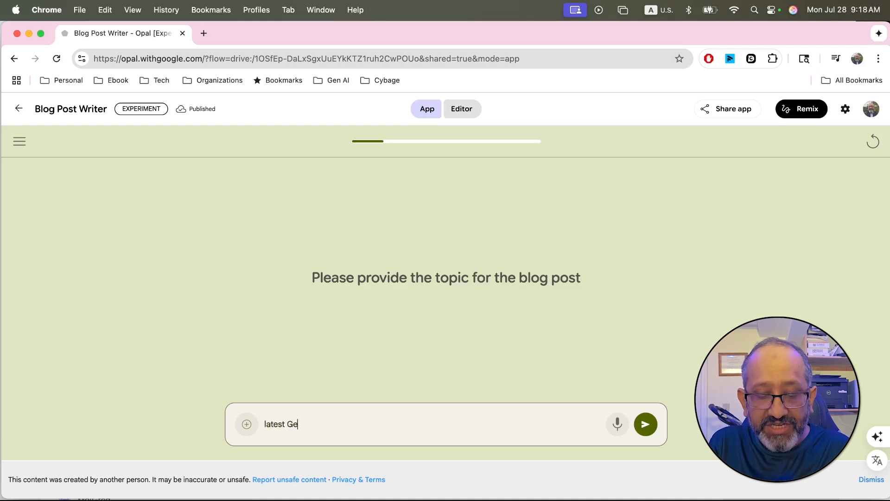
type("n A")
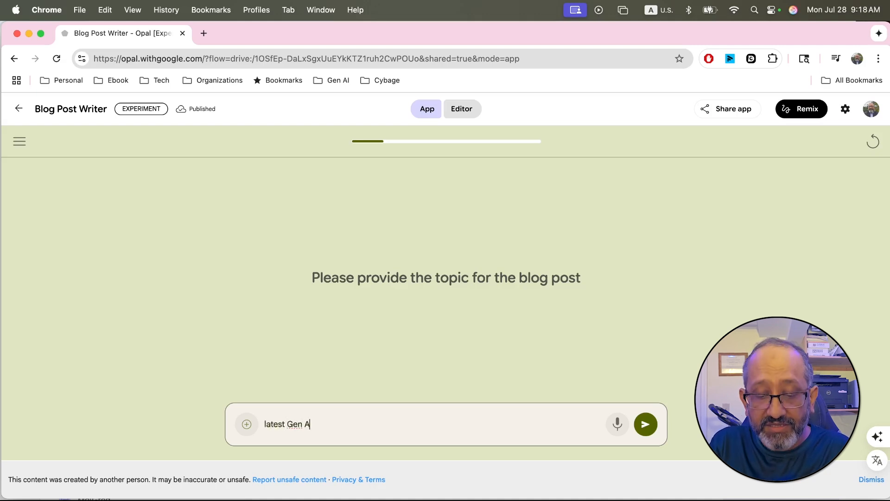
type("I news")
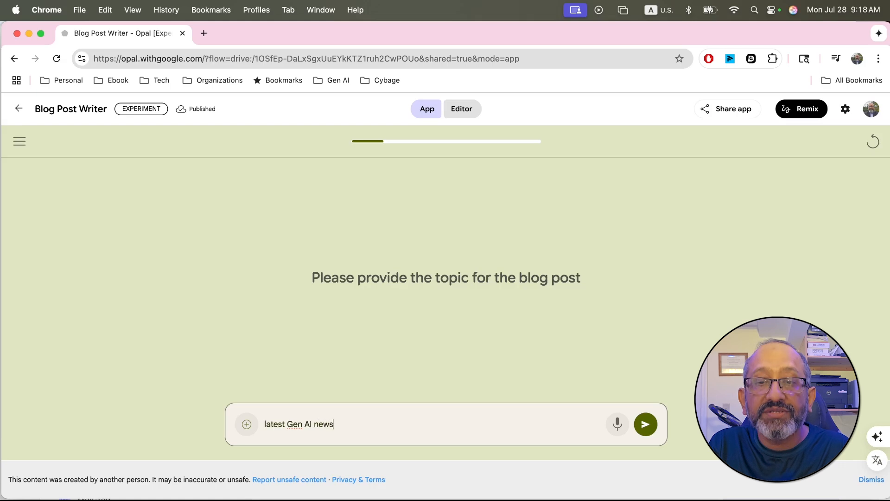
left_click(651, 434)
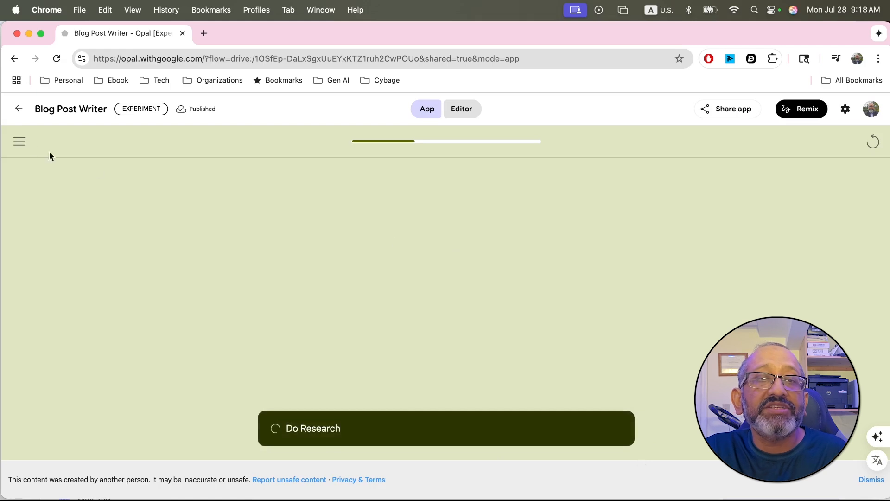
Step: Look at the app's side menu, close it and highlight the list of planned research items, from recent news to future developments
left_click(15, 143)
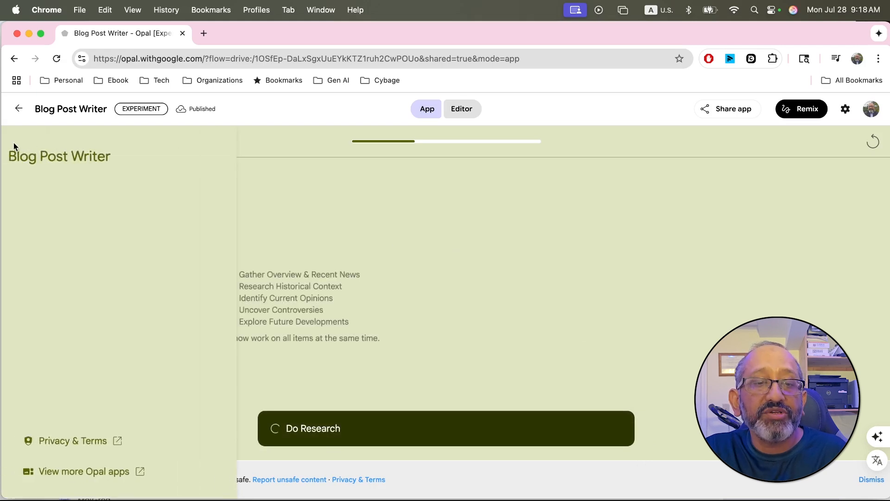
left_click(333, 235)
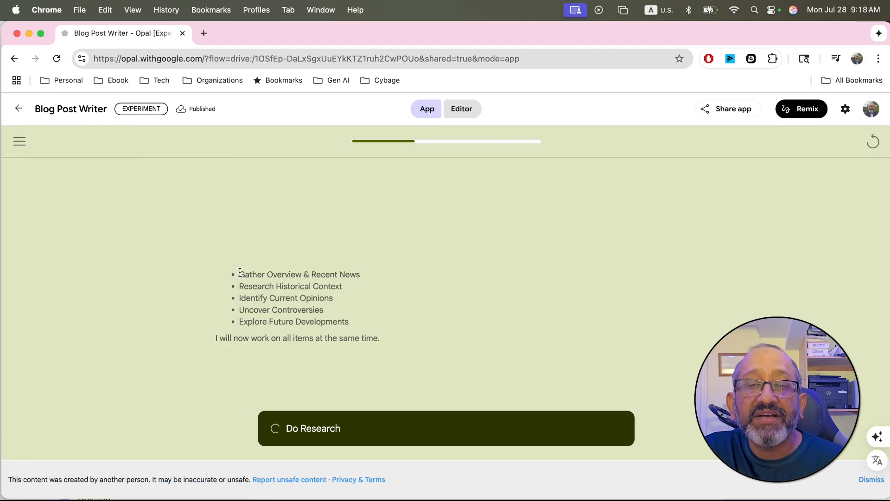
left_click_drag(239, 274, 356, 321)
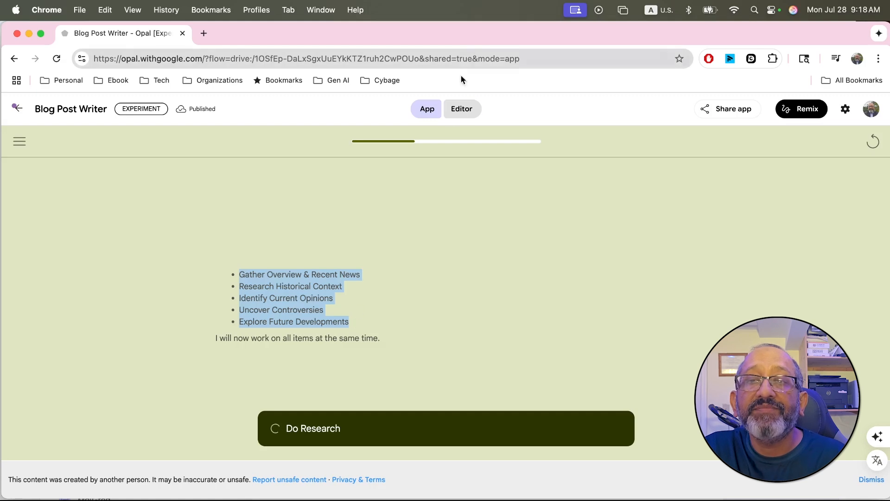
Step: Switch to the workflow editor and examine the Get topic entry in the run console
left_click(458, 114)
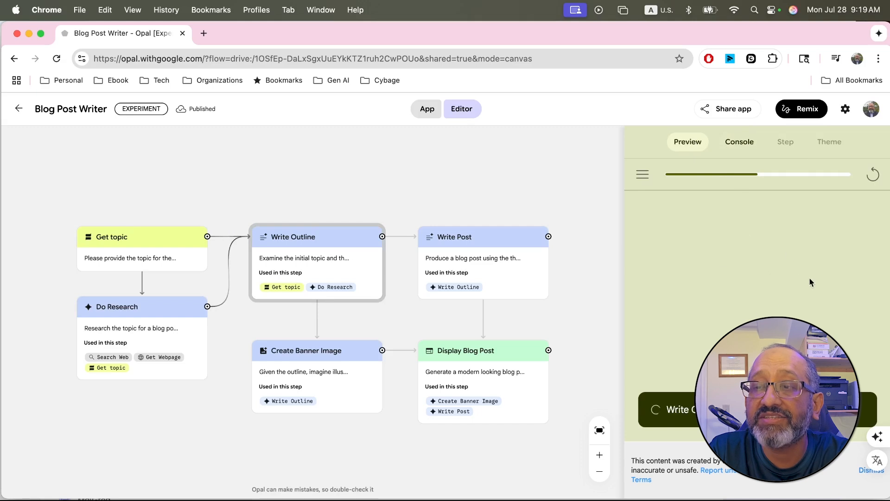
left_click(748, 148)
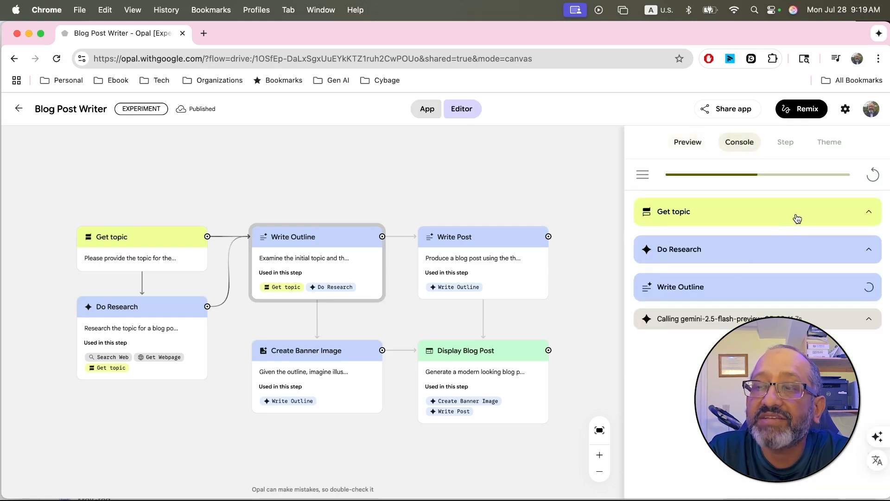
left_click(869, 214)
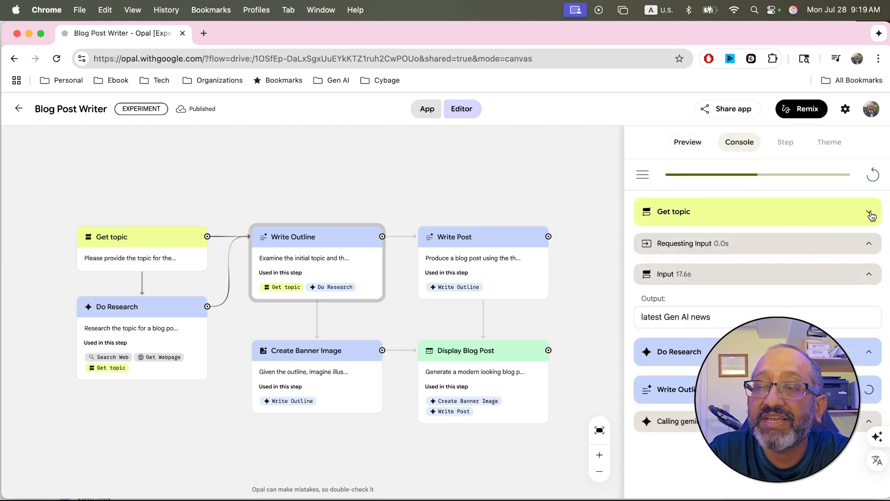
left_click(871, 214)
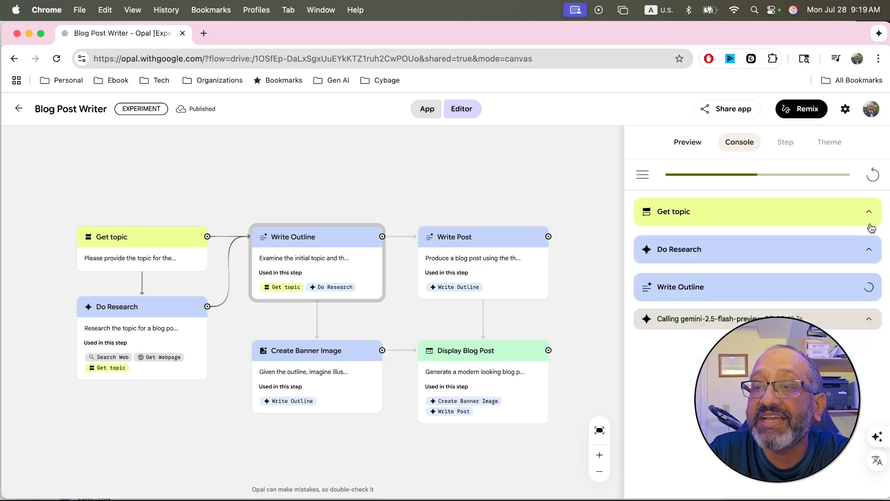
Step: Examine the Do Research calls and the Create Banner Image output in the console, collapsing each entry after viewing
left_click(870, 253)
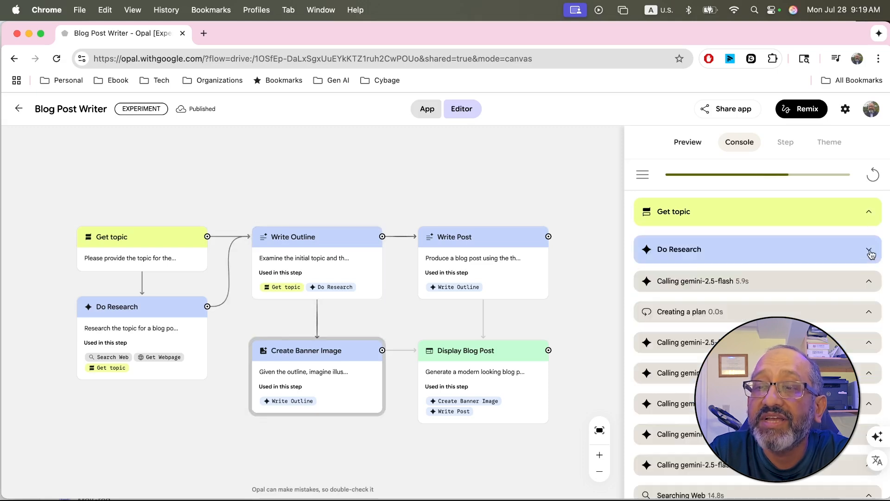
scroll(868, 250, "down", 1)
scroll(761, 269, "down", 1)
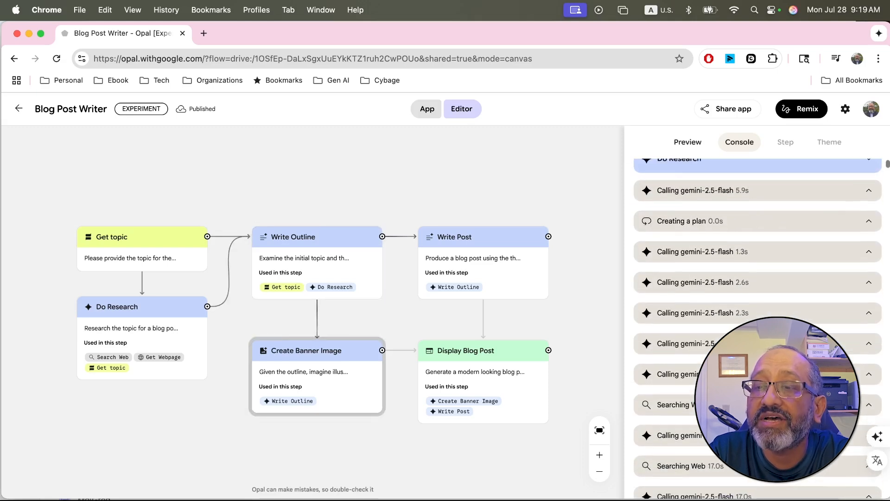
scroll(761, 269, "down", 3)
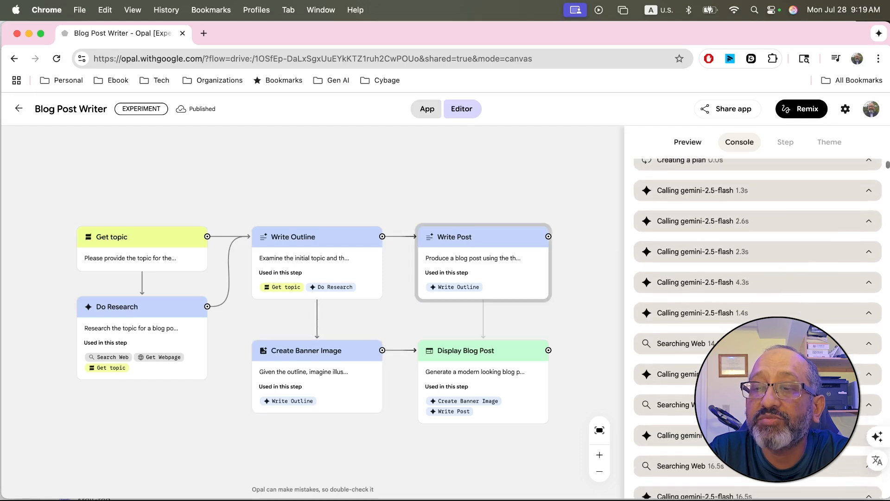
scroll(757, 324, "up", 5)
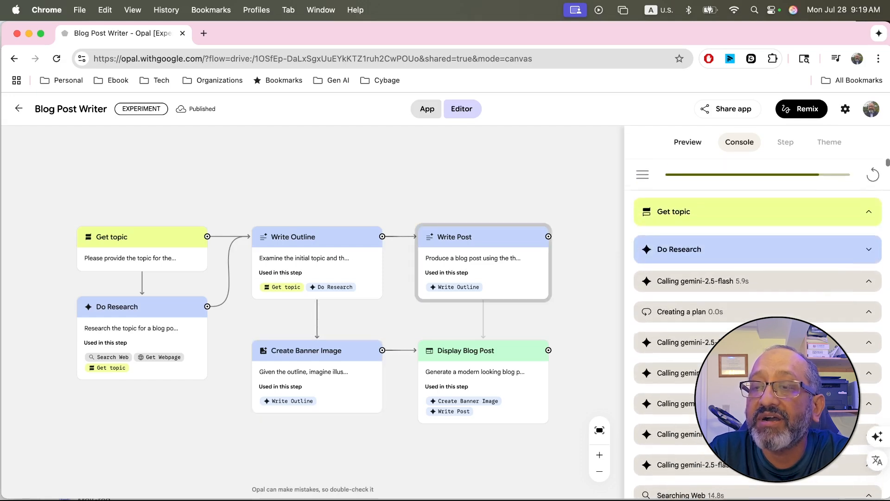
left_click(869, 250)
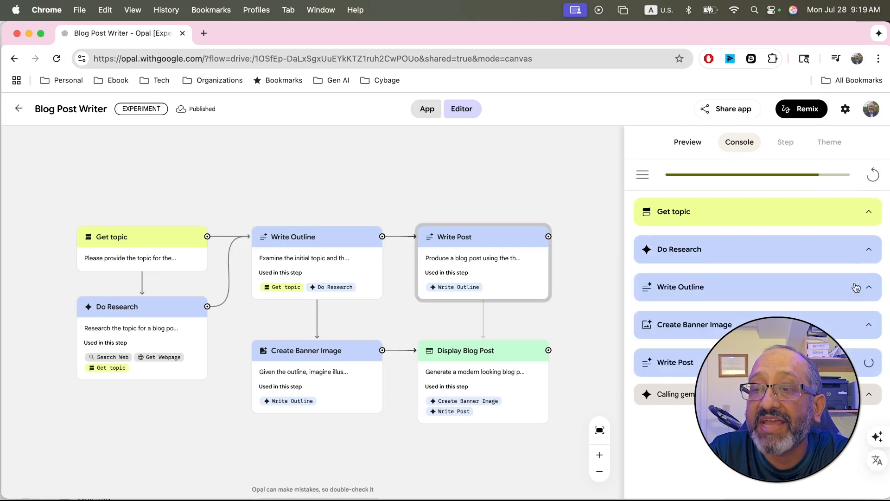
left_click(871, 328)
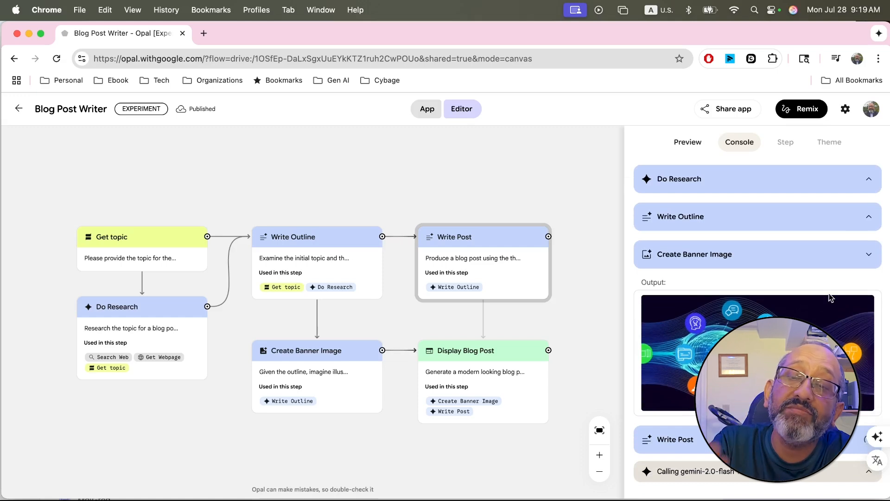
left_click(869, 256)
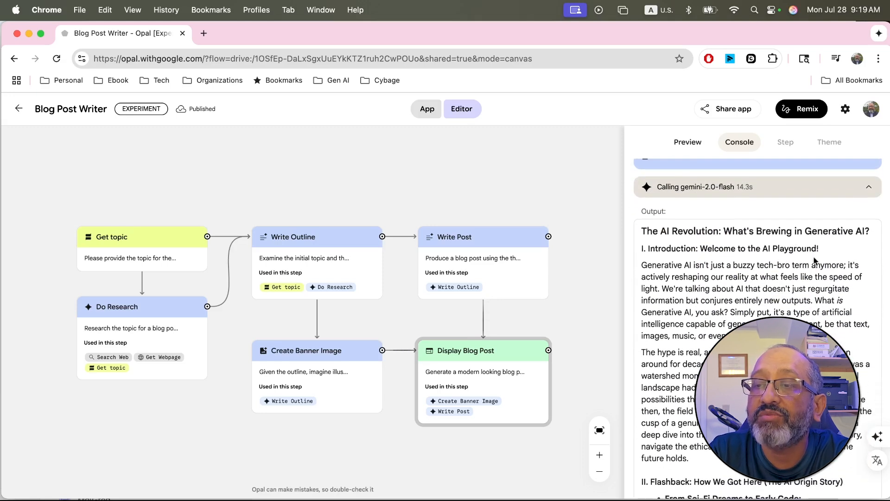
Step: Read through the generated blog post text in the console output, from its introduction to its conclusion
scroll(801, 306, "down", 2)
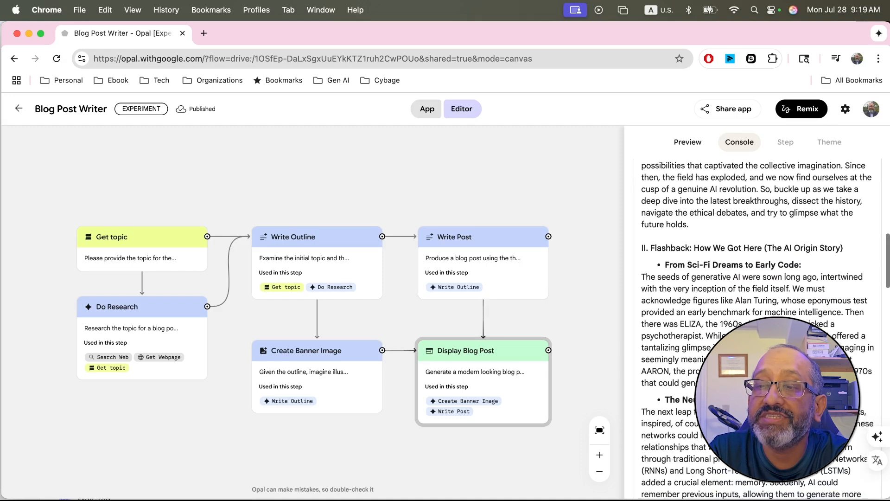
scroll(757, 306, "down", 5)
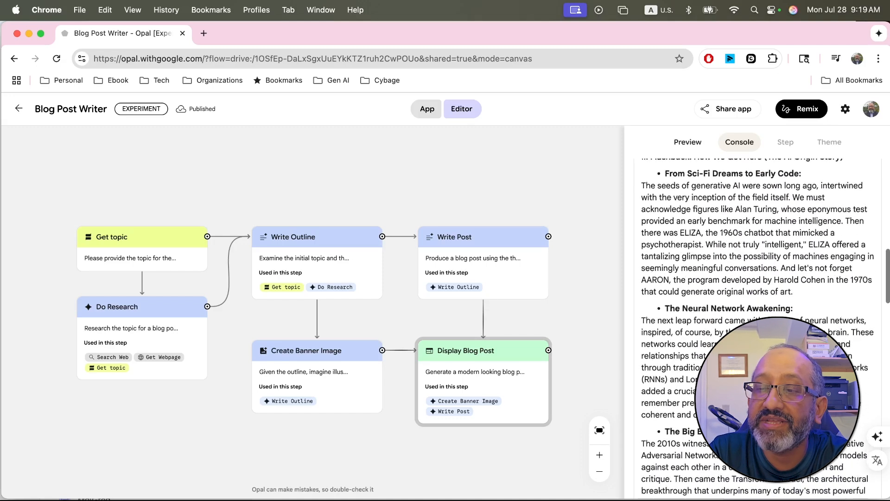
scroll(756, 306, "down", 11)
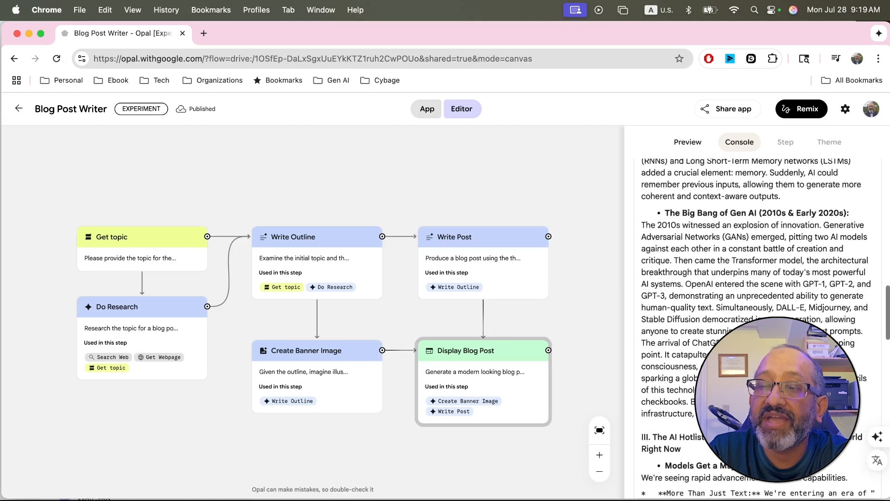
scroll(757, 306, "up", 3)
scroll(757, 305, "down", 2)
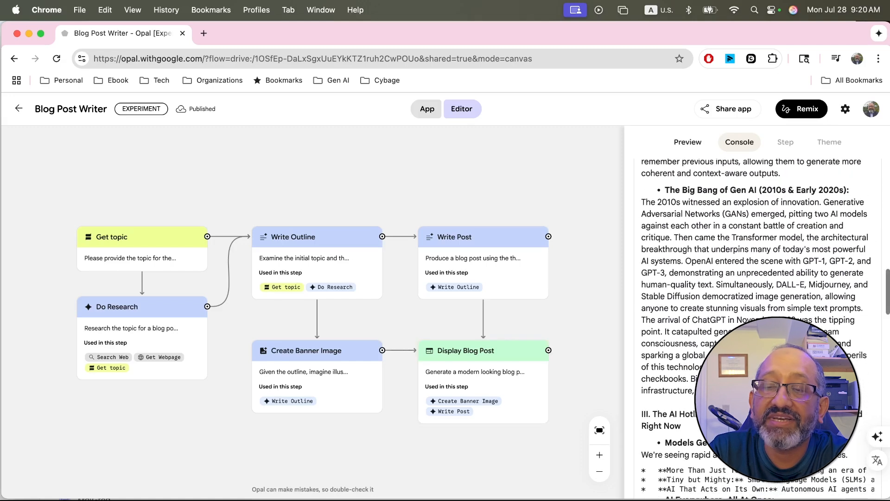
scroll(757, 306, "up", 4)
scroll(756, 305, "down", 9)
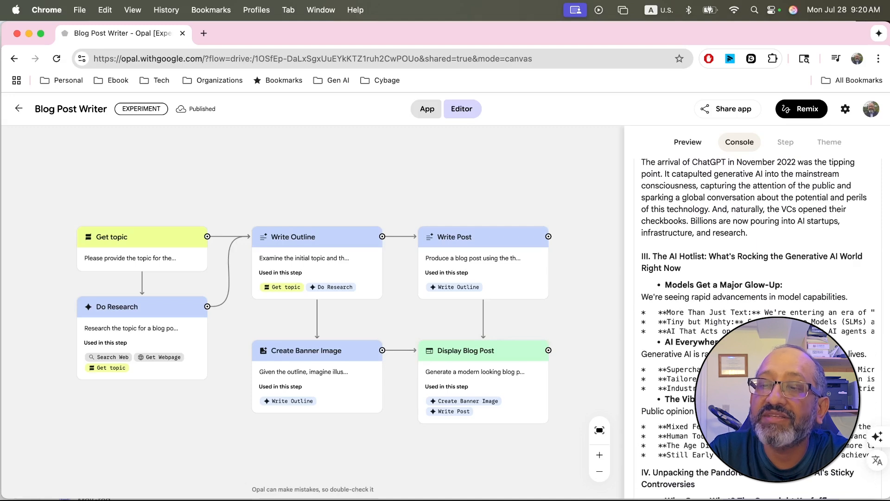
scroll(757, 305, "down", 15)
scroll(756, 305, "down", 6)
scroll(788, 417, "down", 5)
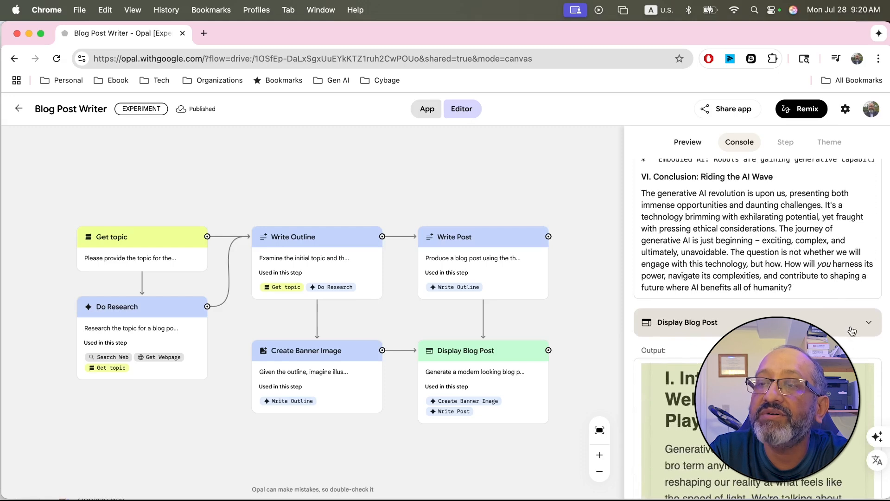
Step: Show the finished blog post in the preview, widen the pane over the workflow and read through the formatted post
left_click(688, 147)
left_click_drag(620, 292, 430, 293)
scroll(614, 358, "down", 10)
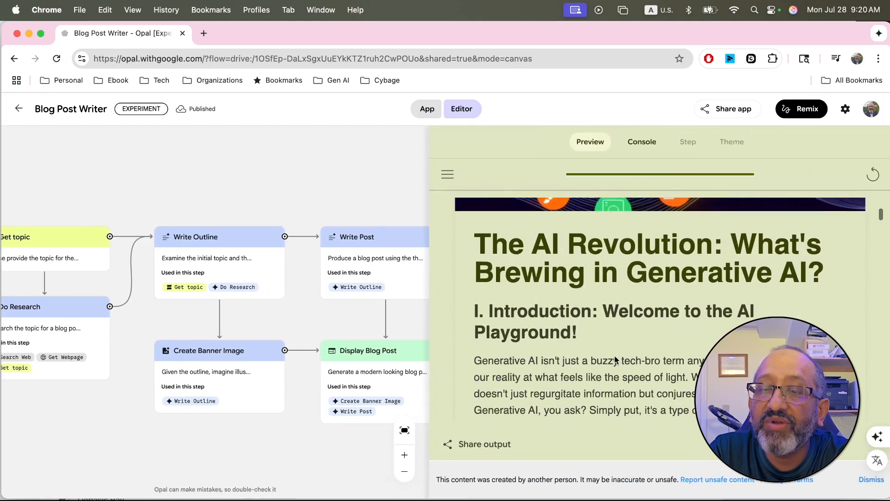
scroll(613, 355, "down", 5)
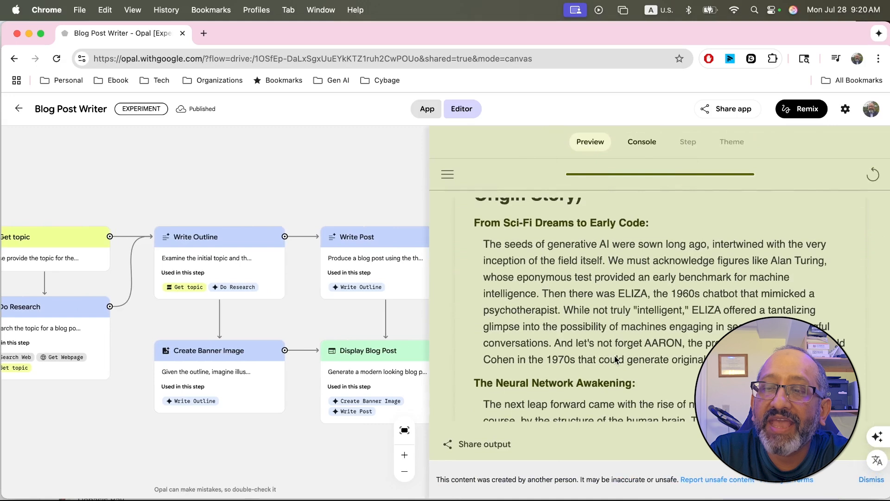
scroll(614, 355, "down", 10)
scroll(614, 355, "down", 10)
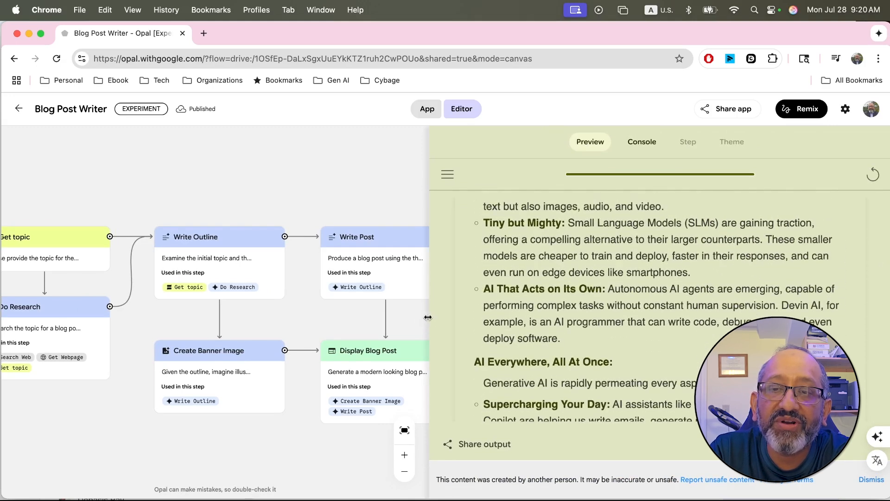
Step: Narrow the preview pane, review the post back up to its banner image and return to the run console
left_click_drag(429, 319, 601, 322)
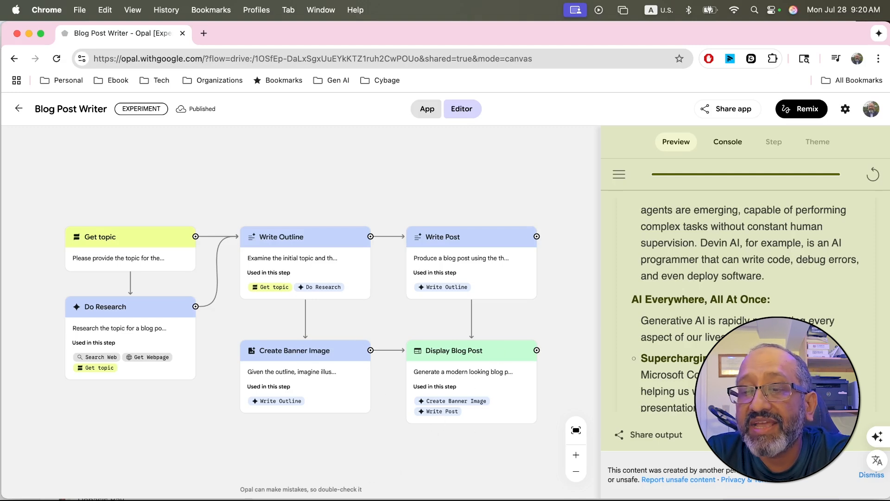
scroll(742, 301, "down", 10)
scroll(742, 302, "up", 10)
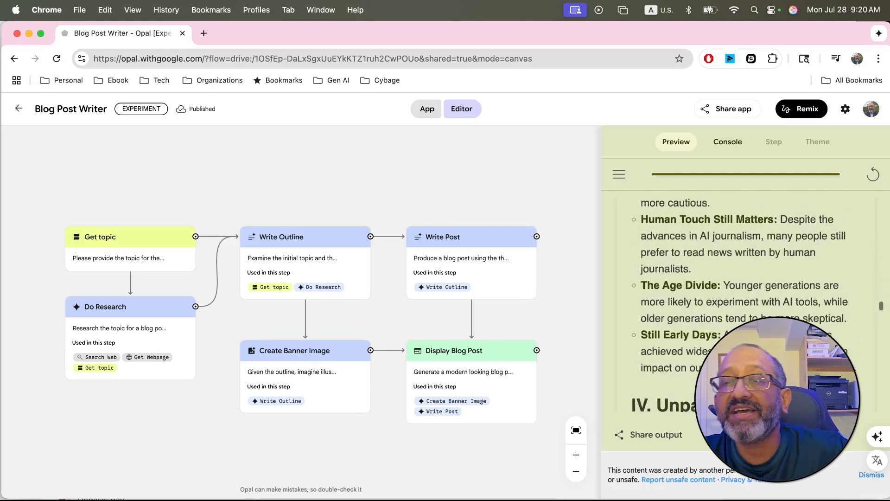
scroll(742, 301, "up", 10)
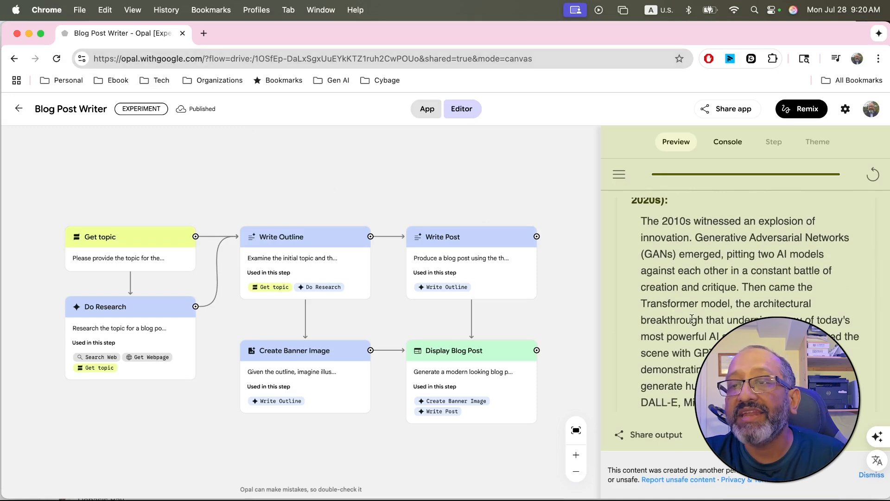
scroll(758, 284, "up", 8)
scroll(757, 284, "up", 5)
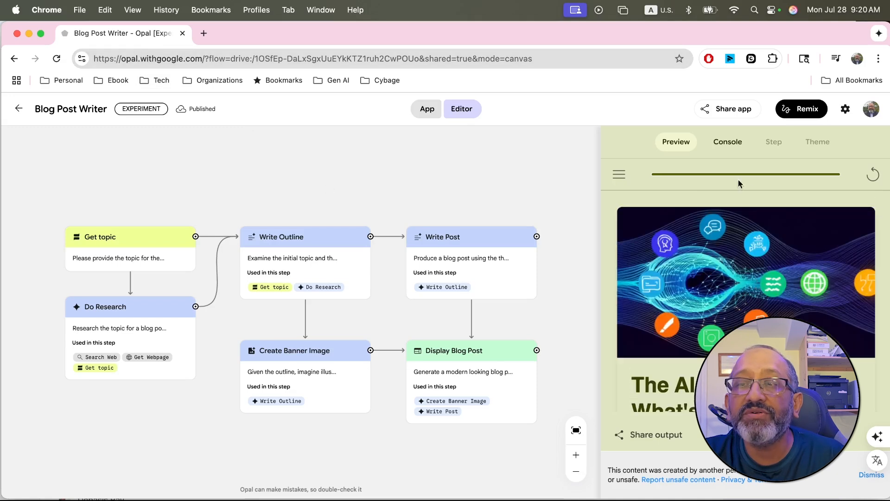
left_click(725, 142)
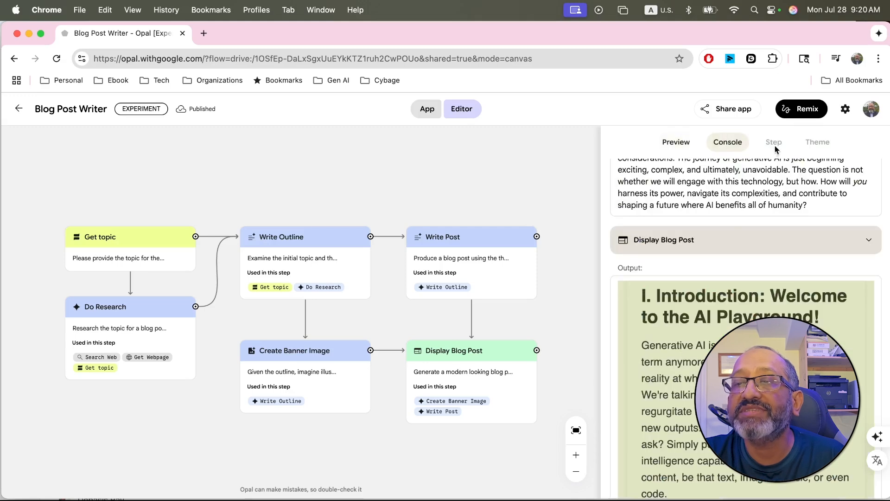
Step: Show the finished post in the preview, view it in the full-width app view and return to the editor
left_click(677, 142)
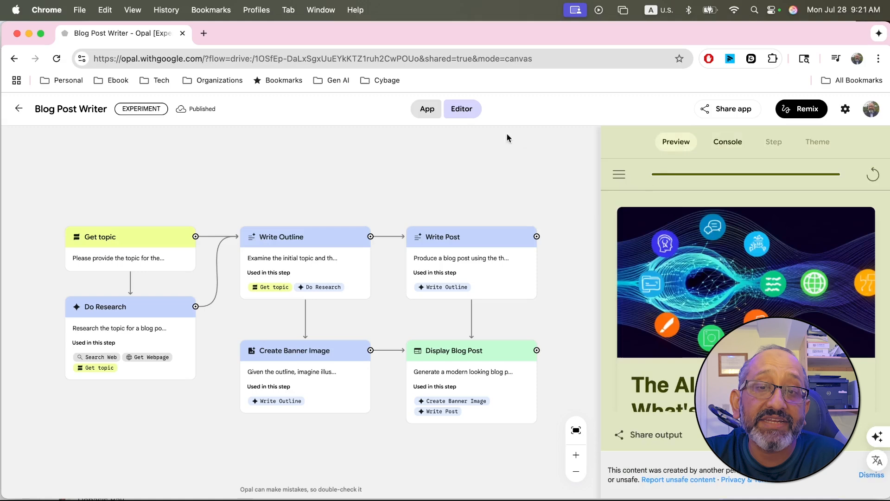
left_click(427, 111)
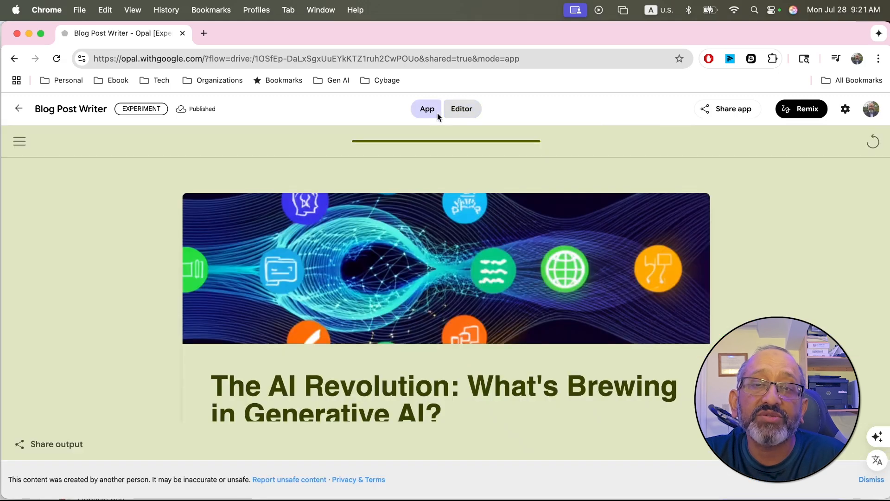
left_click(462, 111)
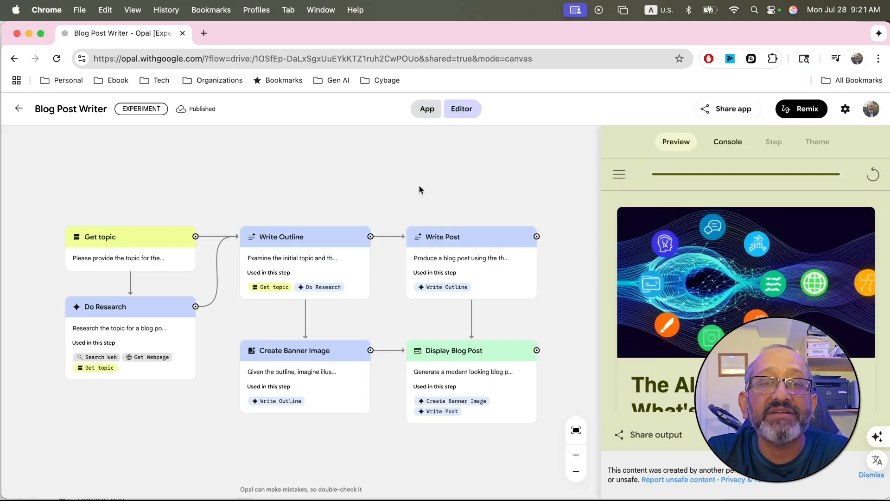
Step: Remix the Blog Post Writer into an editable copy and submit the suggested edit "add a TL;DR"
left_click(794, 114)
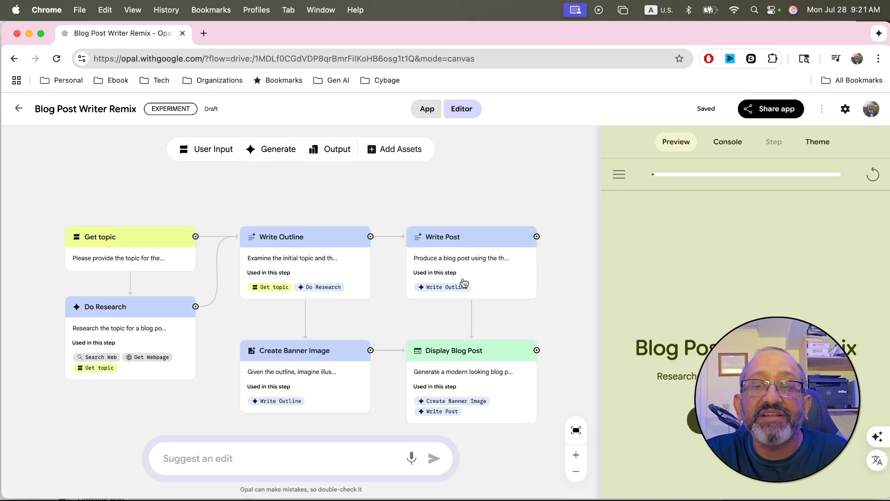
left_click(328, 459)
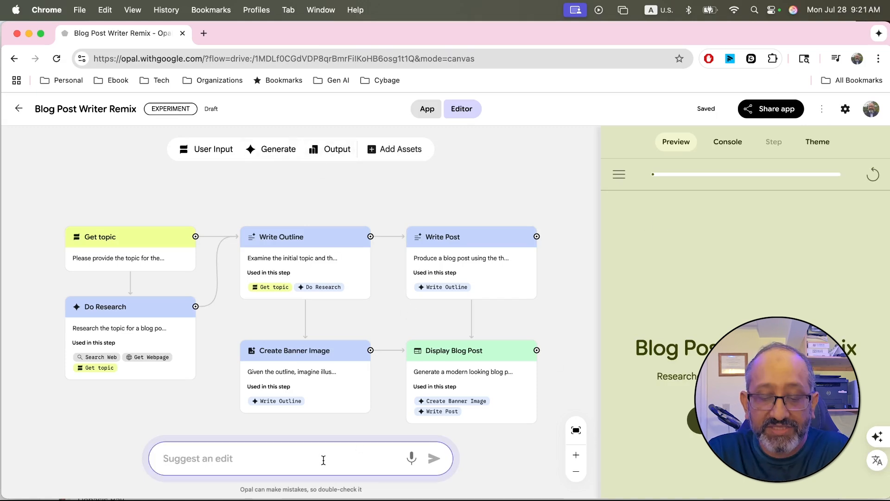
type("add a")
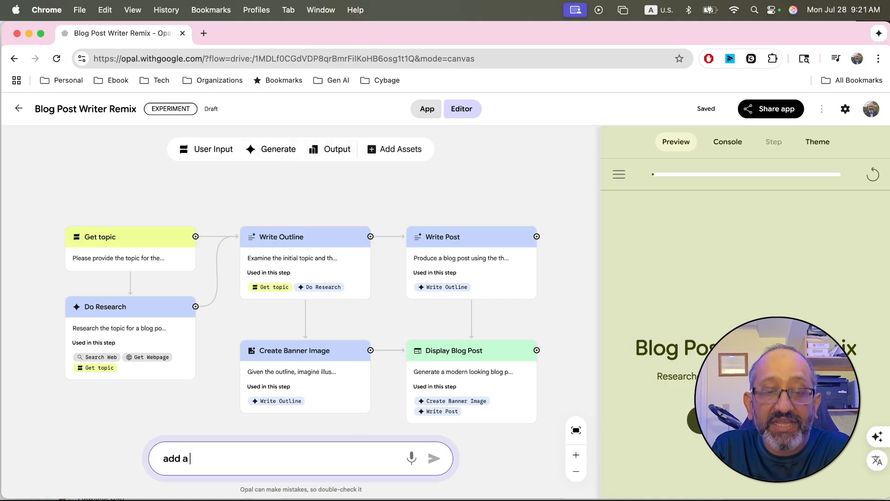
type(" TL;DR")
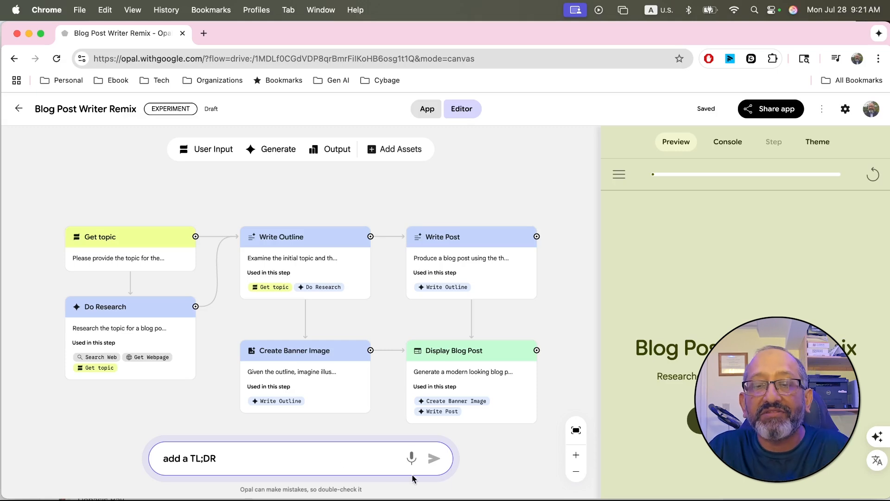
left_click(435, 459)
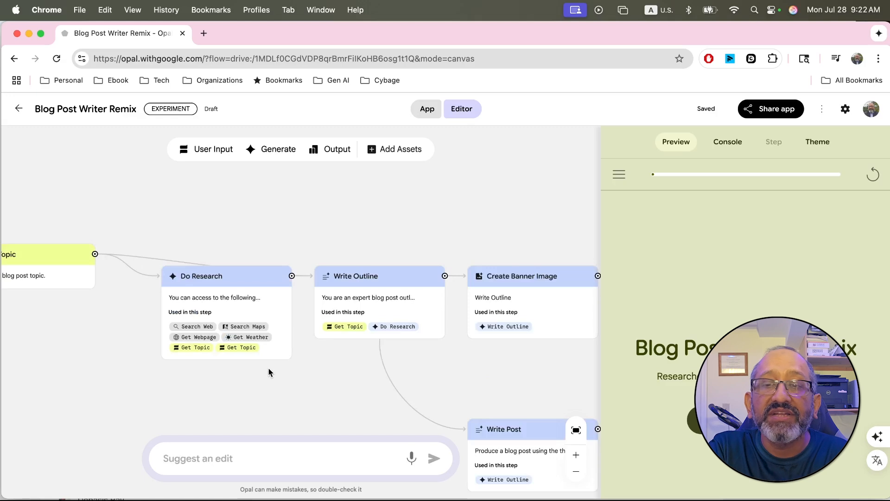
Step: Examine the remixed workflow from Do Research through Write Post and Generate TL;DR Summary to Display Blog Post
scroll(401, 241, "down", 2)
scroll(402, 240, "down", 2)
scroll(160, 337, "right", 2)
scroll(160, 338, "left", 1)
scroll(248, 341, "up", 3)
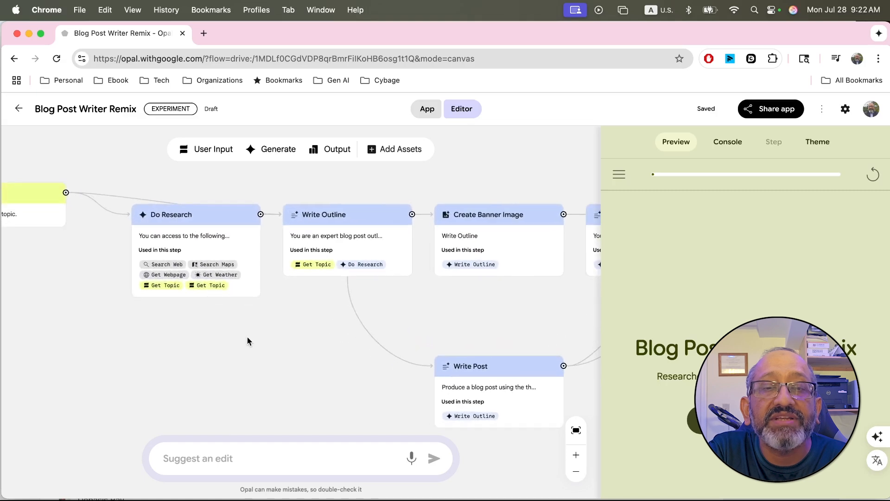
scroll(246, 340, "right", 2)
scroll(223, 345, "right", 2)
scroll(223, 346, "down", 1)
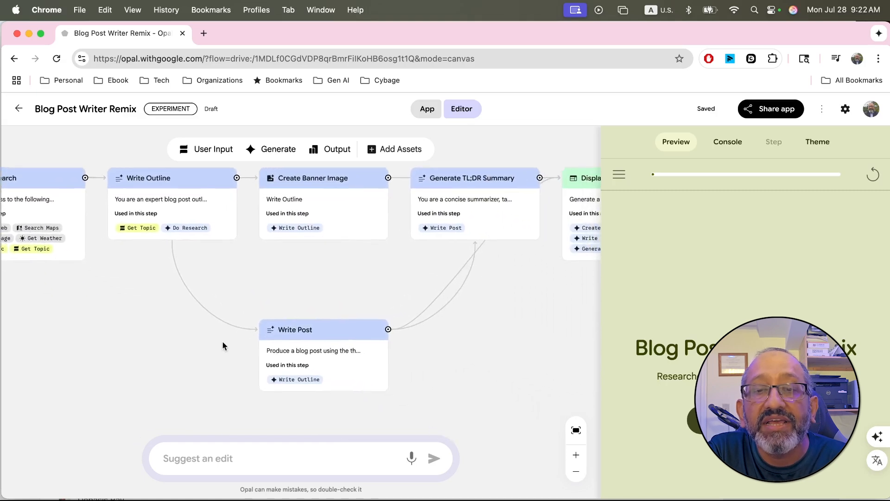
scroll(222, 346, "up", 1)
scroll(223, 345, "down", 2)
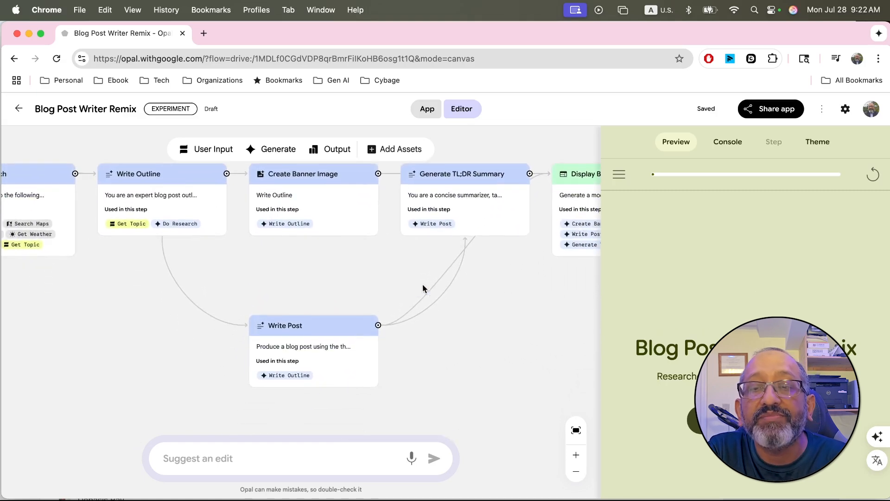
scroll(505, 322, "right", 2)
scroll(505, 322, "up", 1)
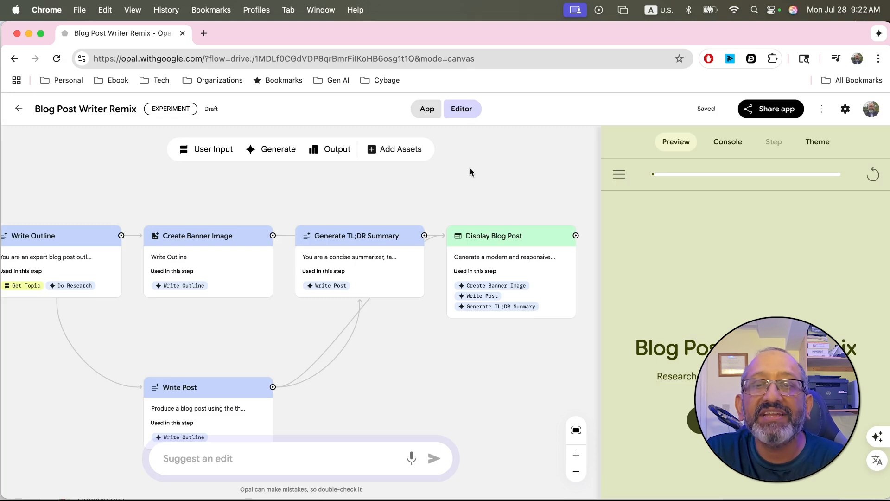
scroll(470, 172, "left", 2)
scroll(469, 172, "up", 1)
scroll(469, 172, "down", 1)
scroll(469, 172, "down", 2)
scroll(469, 172, "down", 1)
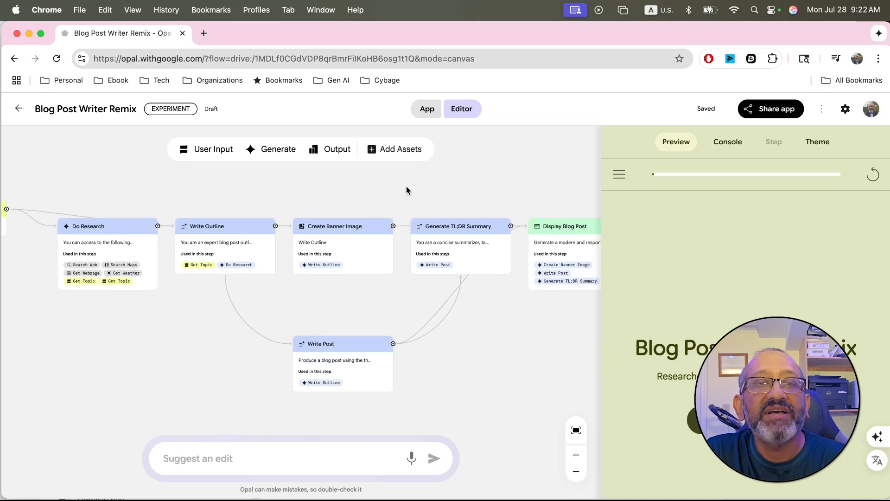
Step: Leave the remix and create a new Opal app, starting its description with "Find latest jobs for generative AI"
left_click(18, 109)
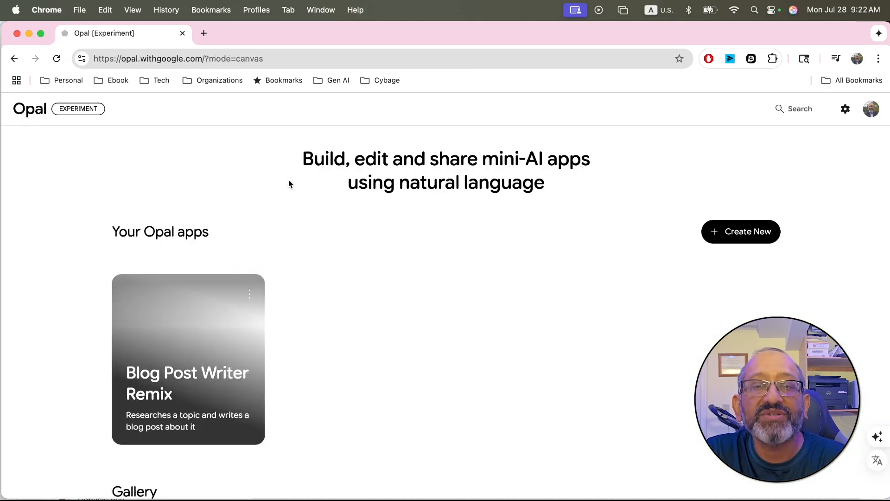
left_click(735, 236)
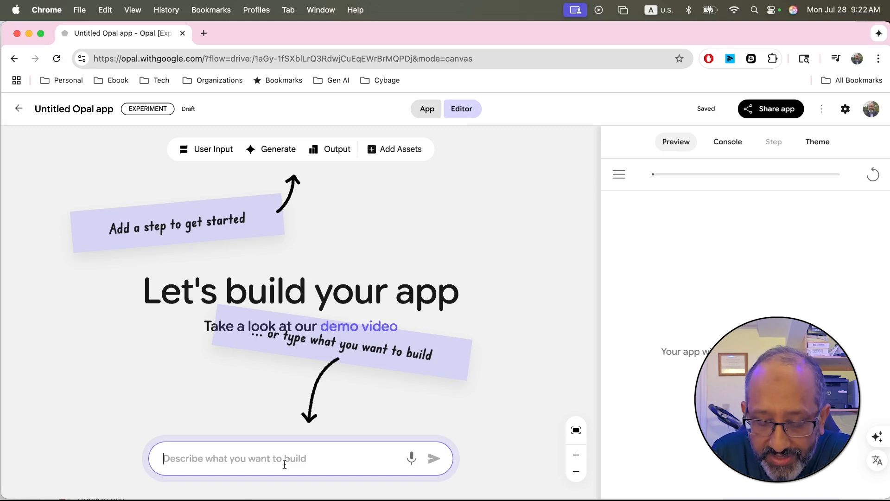
type("F")
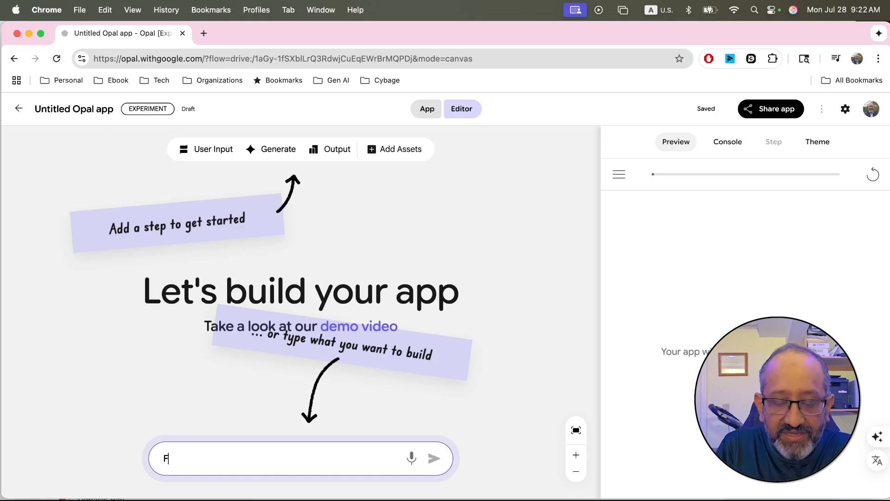
type("ind latest")
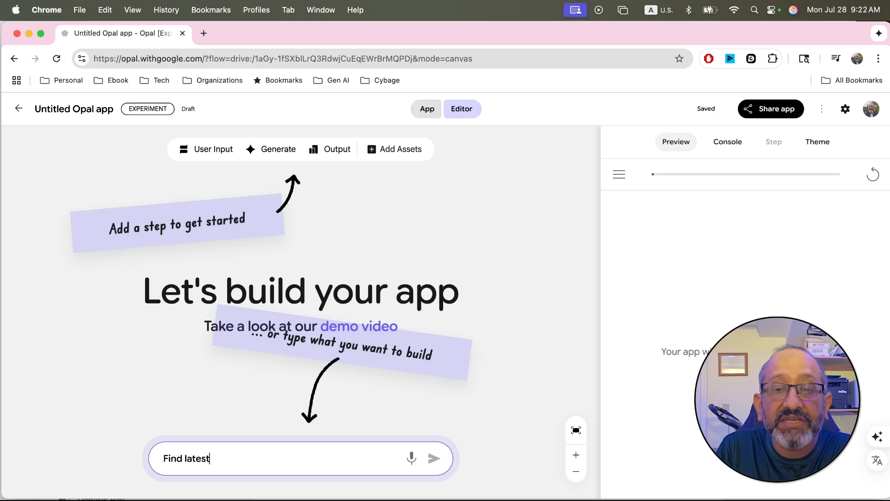
type(" jobs for Ge")
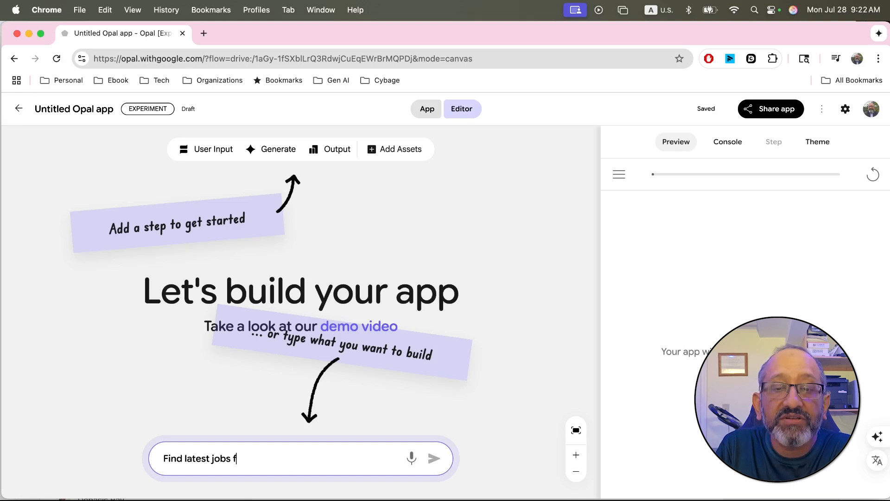
key("BackSpace")
key("BackSpace")
type("a")
key("BackSpace")
type("generative AI match with")
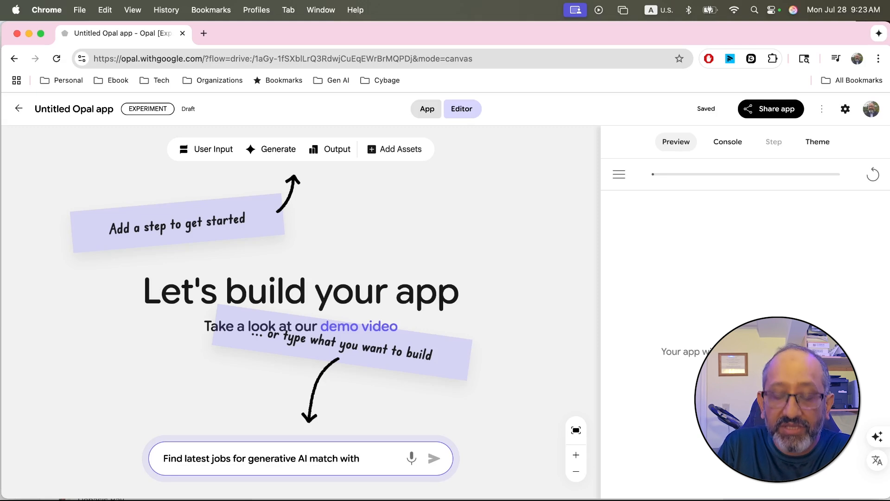
Step: Finish the description with "match with my linkedin profile, and provide potential match score and recommendation for application" and generate the app
type("kedin profile")
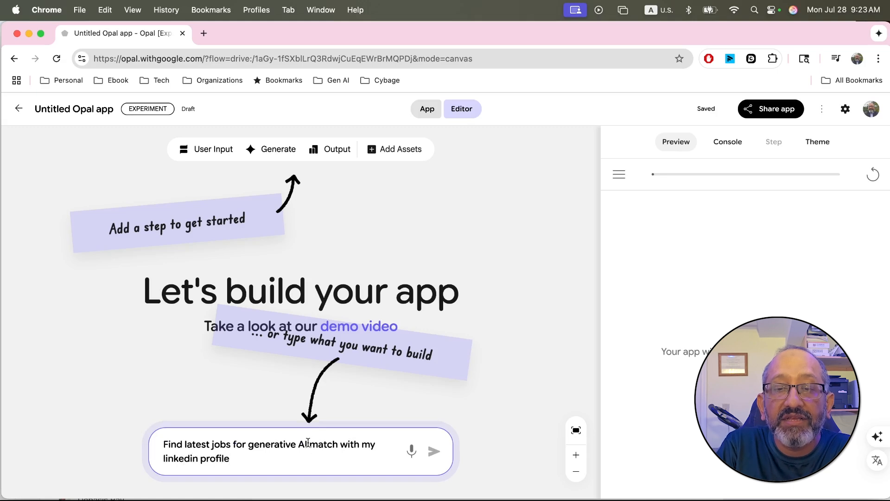
type(", an")
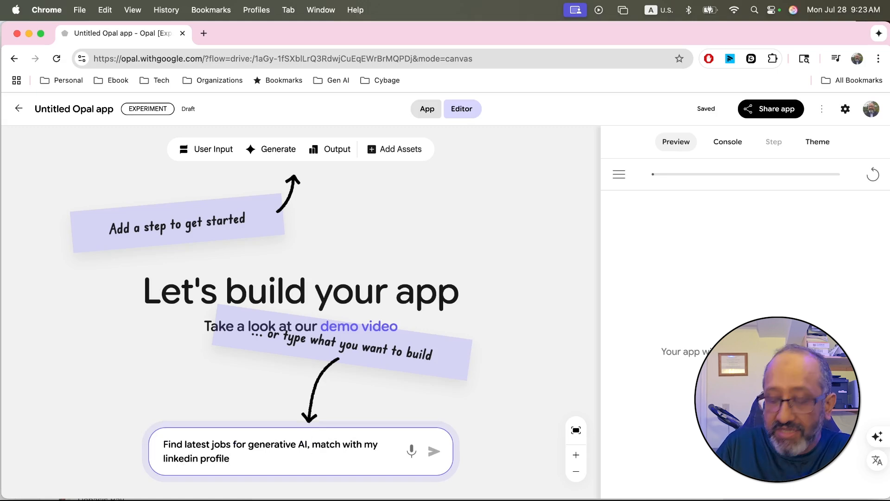
type("d provide pt")
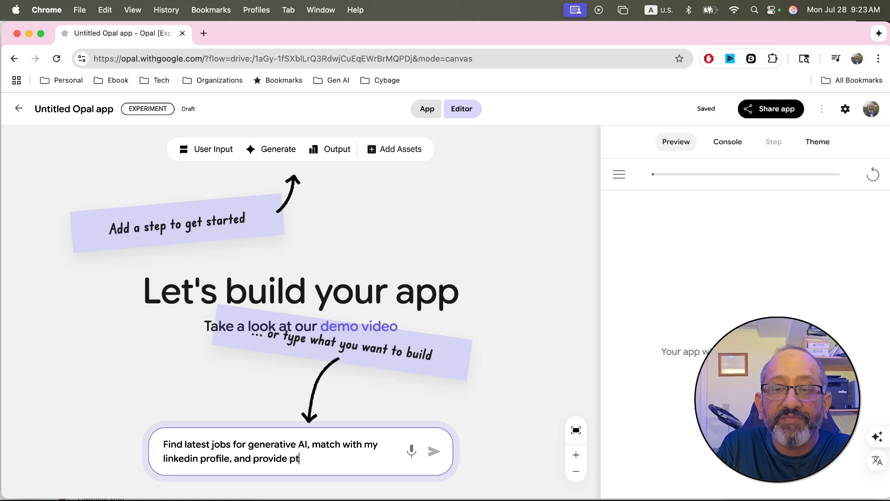
key("BackSpace")
type("ote")
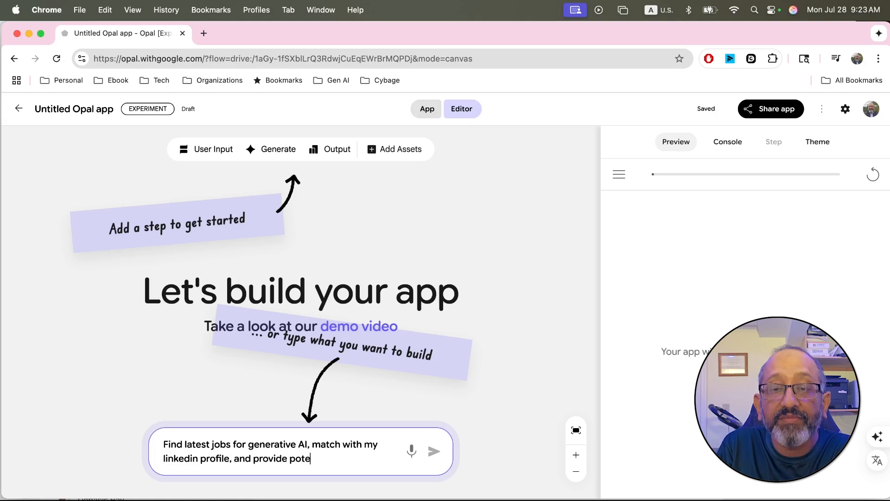
type("ntial match sco")
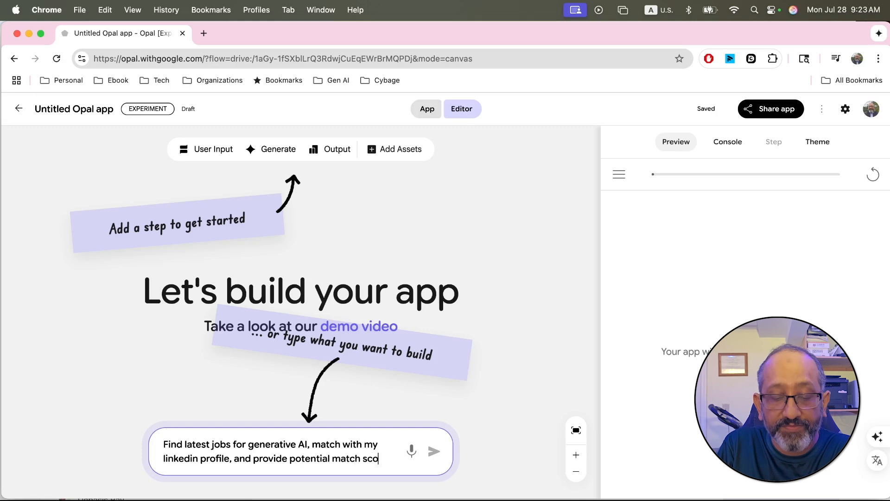
type("re and")
type(" recommendation for application")
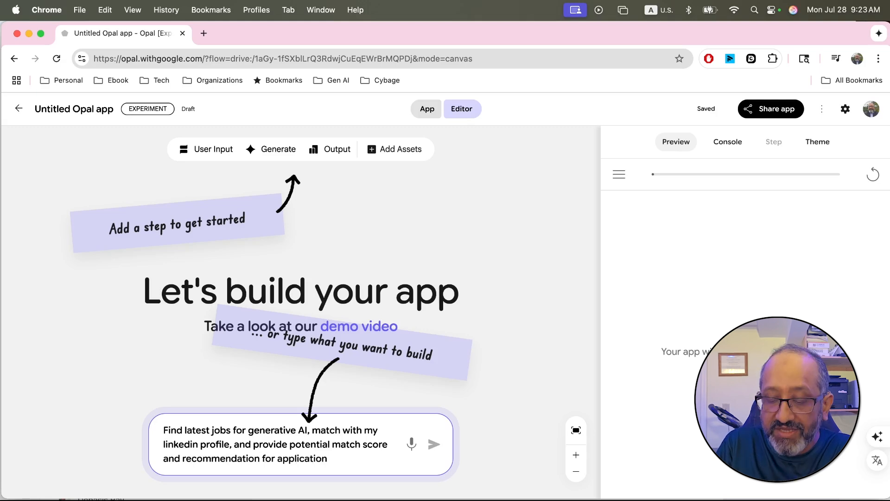
left_click(434, 444)
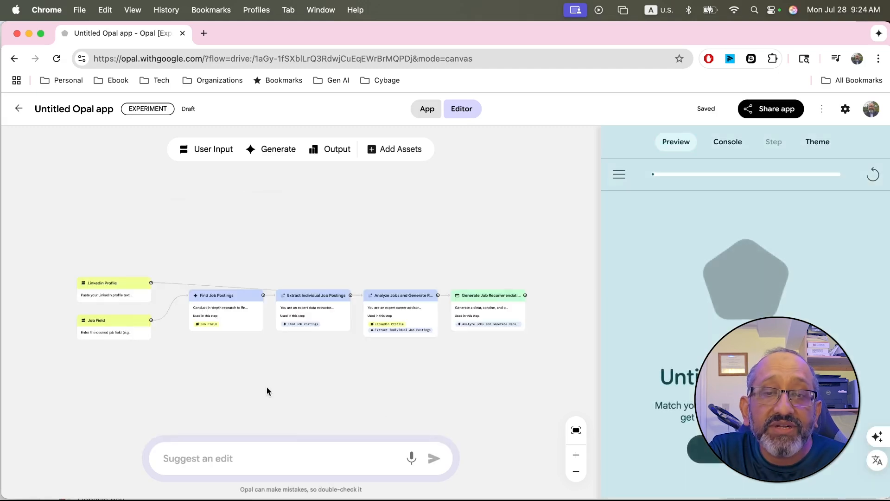
Step: Start the generated job-matching app in the preview and widen the preview pane over the workflow
scroll(295, 371, "up", 5)
scroll(285, 366, "left", 10)
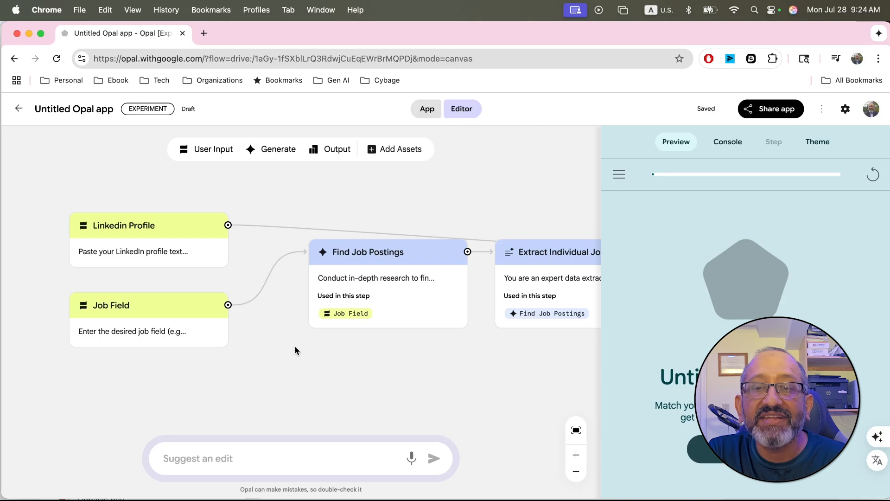
scroll(295, 350, "right", 4)
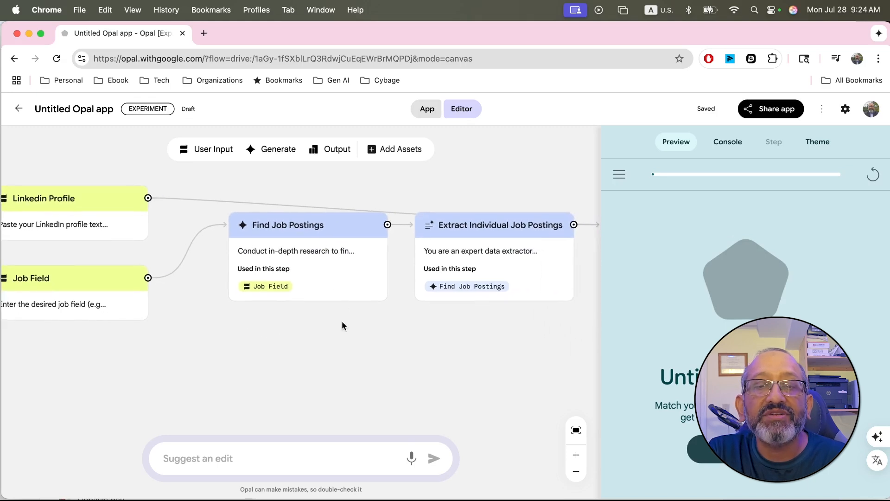
scroll(342, 323, "right", 5)
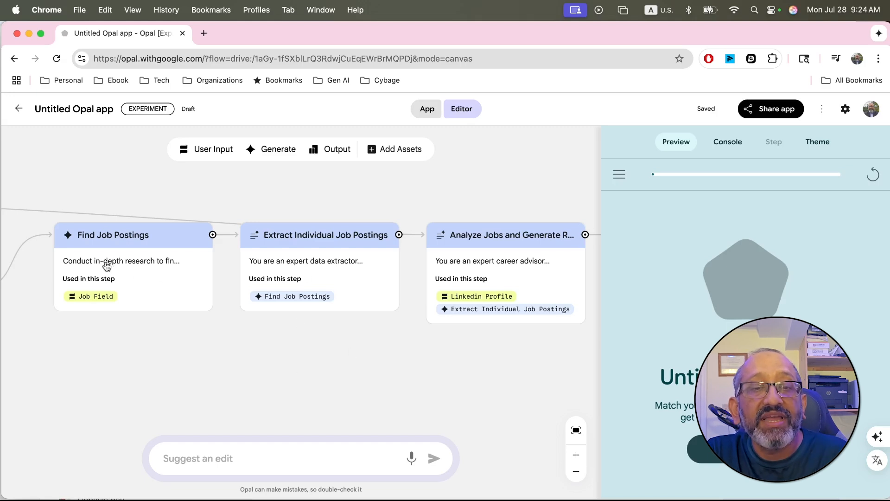
scroll(335, 257, "right", 8)
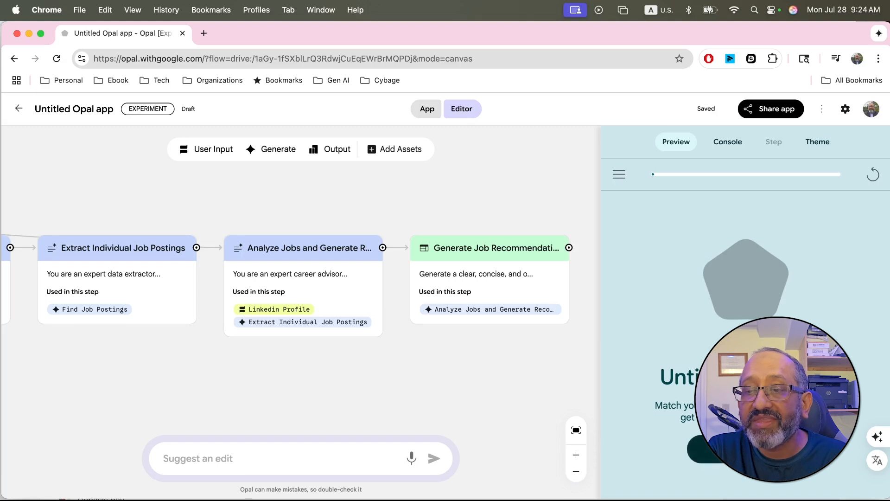
left_click(746, 449)
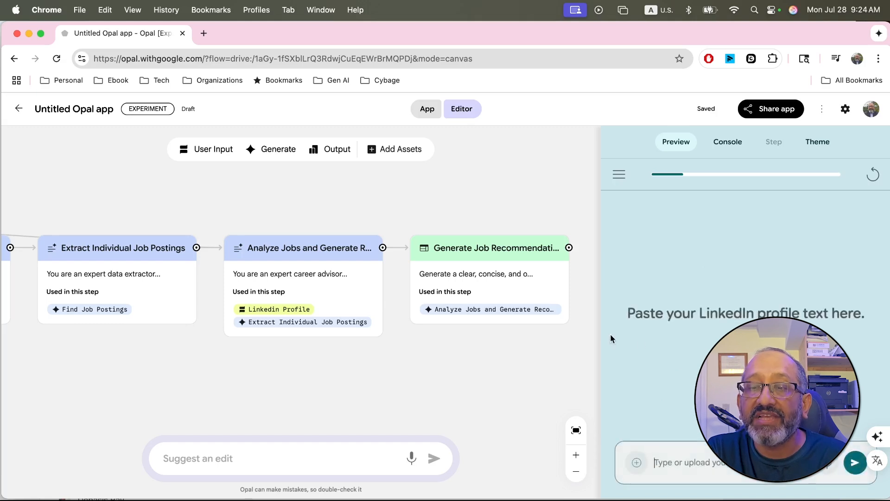
left_click_drag(597, 324, 305, 361)
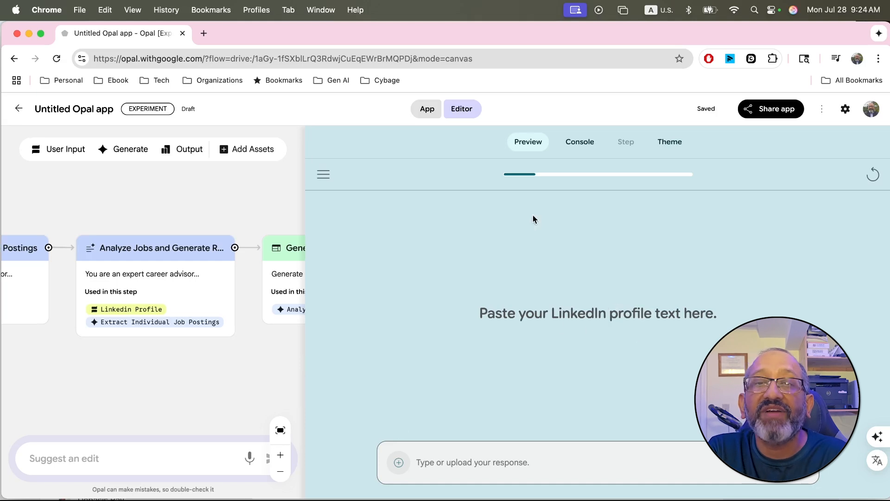
Step: Open LinkedIn in a new tab, copy the URL of the own profile page and return to the Opal app
left_click(203, 33)
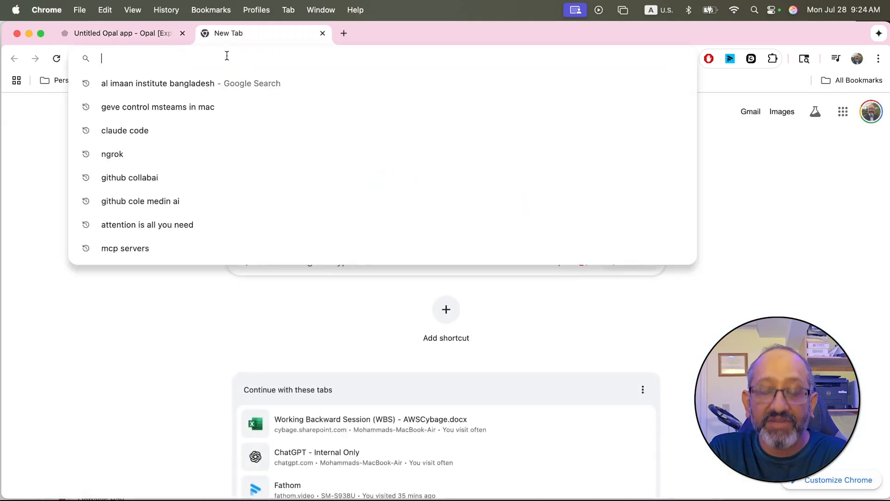
type("linked")
key("Return")
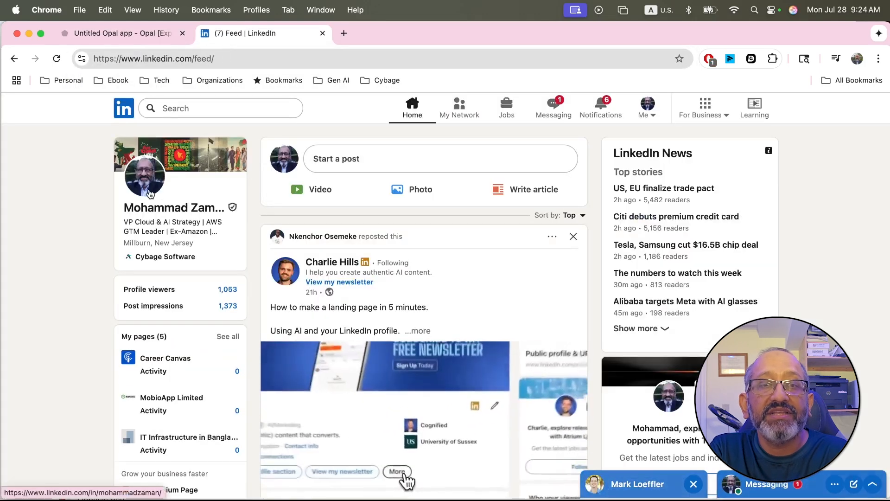
left_click(153, 193)
left_click(294, 59)
key("super+c")
left_click(175, 32)
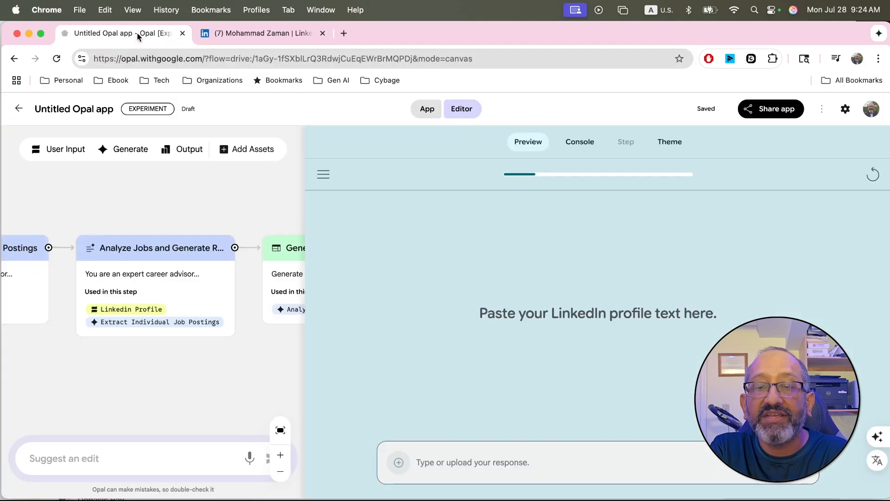
Step: Submit the copied LinkedIn profile URL as the profile text, and answer the desired job field with "Gen AI"
left_click(477, 470)
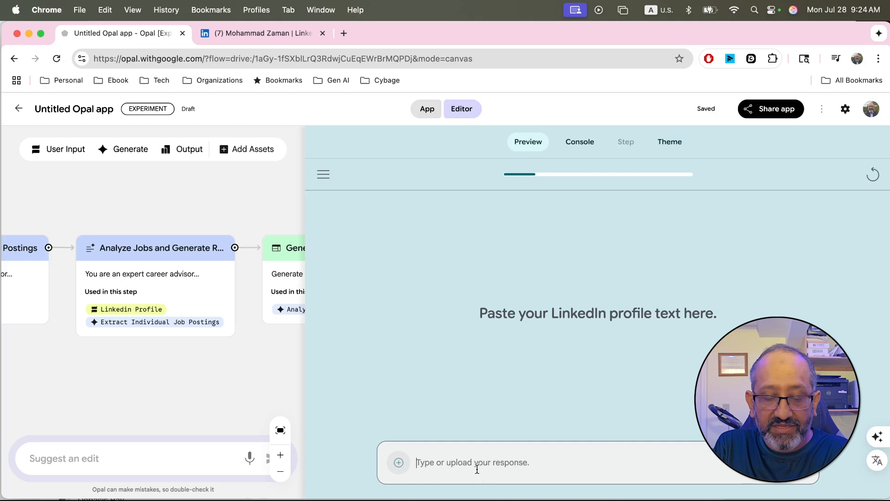
key("super+v")
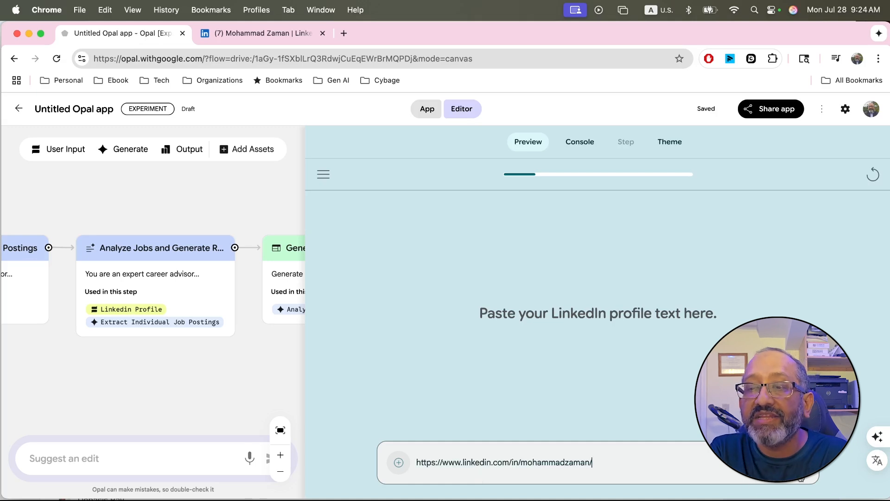
key("Return")
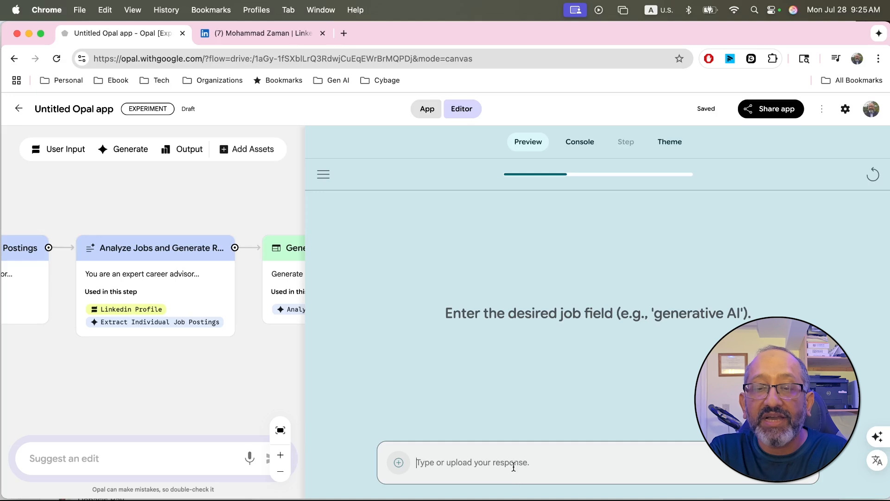
type("Gen AI")
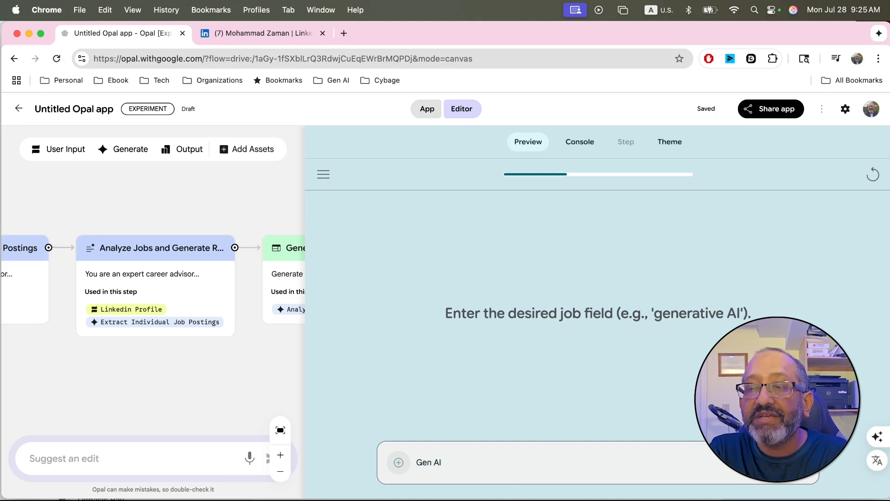
key("Return")
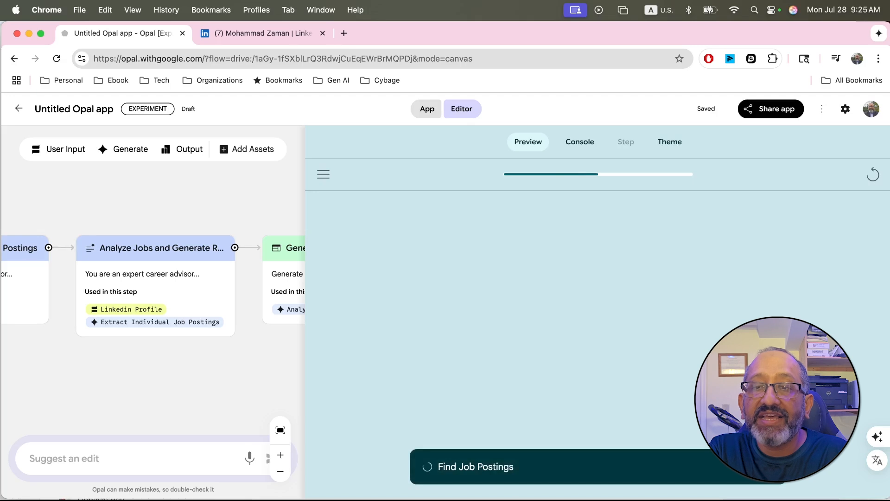
Step: Widen the workflow canvas and examine the Find Job Postings step's instructions and its connections to the neighbouring steps
left_click_drag(305, 331, 680, 329)
scroll(385, 341, "left", 6)
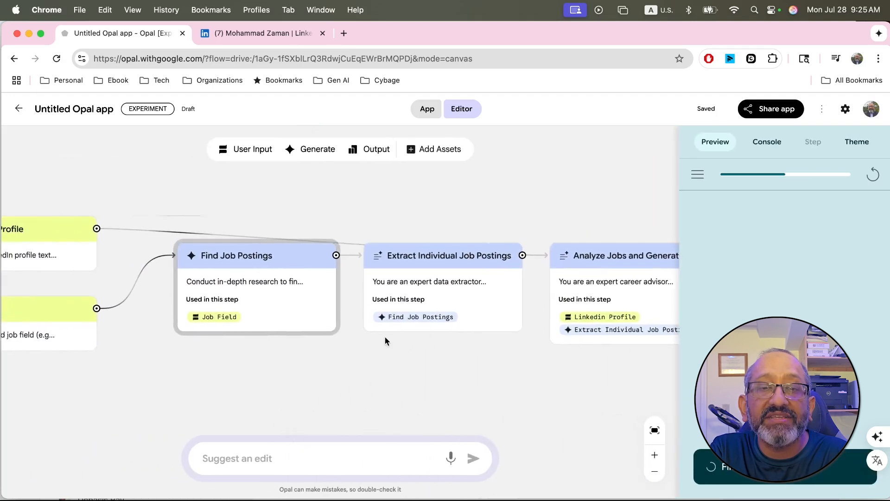
scroll(385, 341, "left", 4)
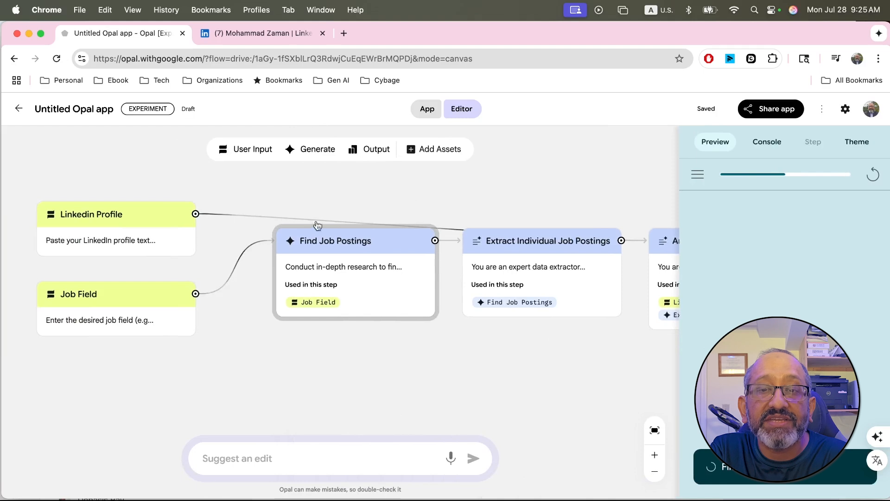
left_click(326, 260)
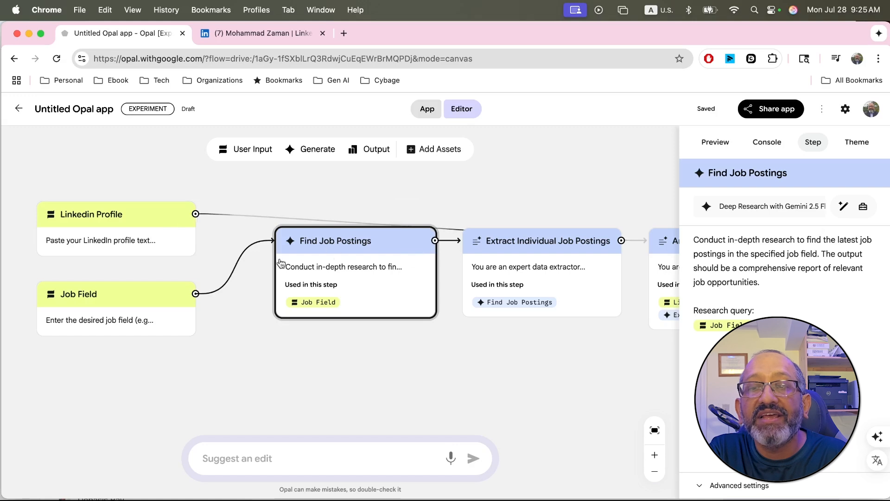
scroll(430, 374, "right", 5)
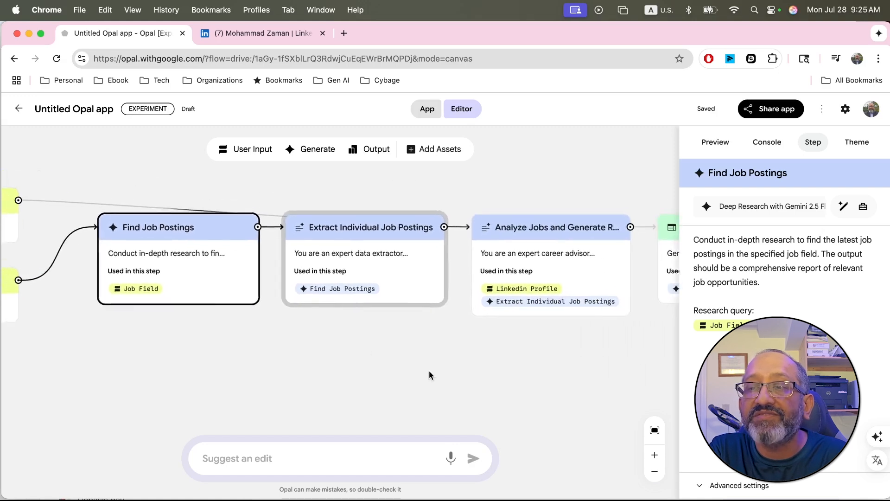
scroll(430, 371, "left", 1)
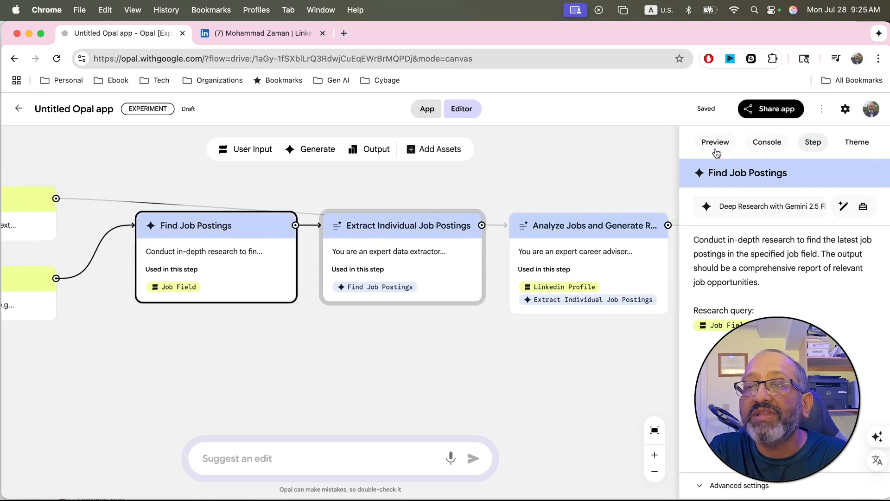
Step: Widen the side pane and check the recorded inputs of Linkedin Profile and Job Field in the run console
left_click_drag(679, 264, 350, 277)
left_click(552, 144)
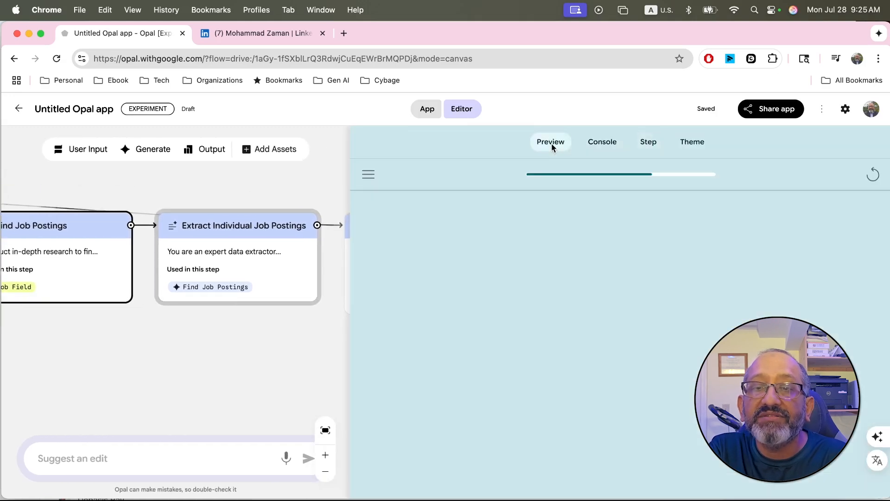
left_click(604, 145)
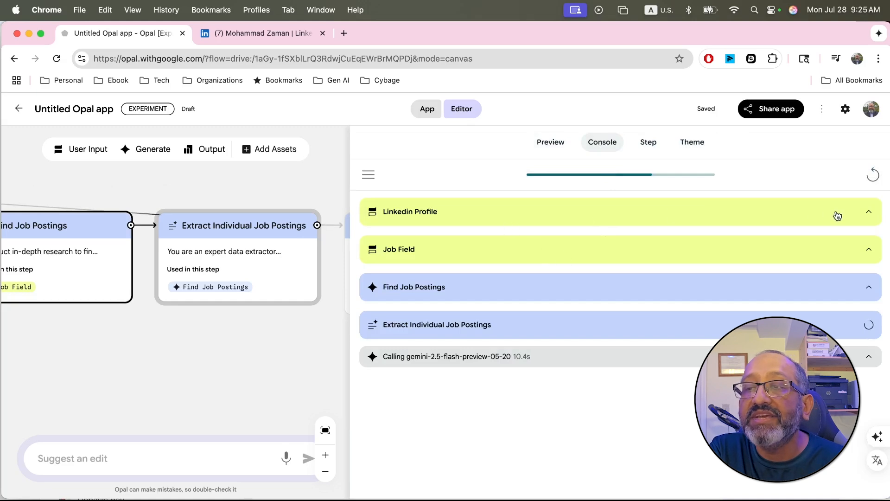
left_click(869, 212)
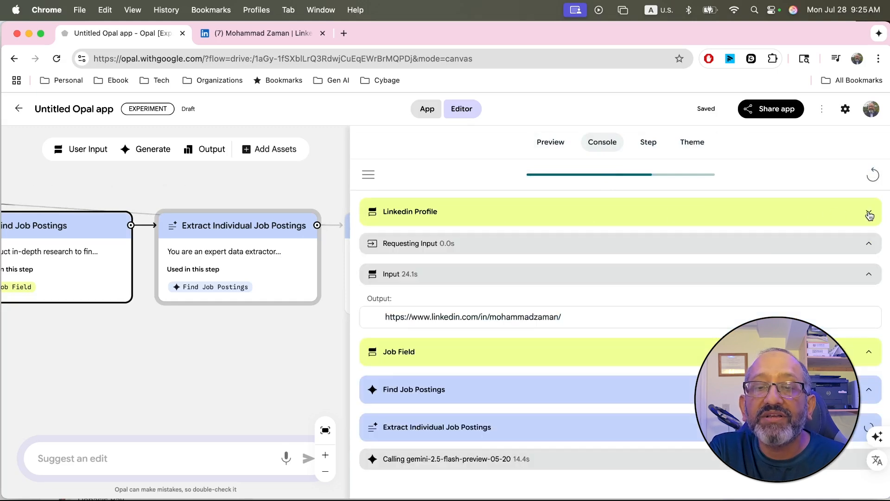
left_click(869, 213)
left_click(869, 213)
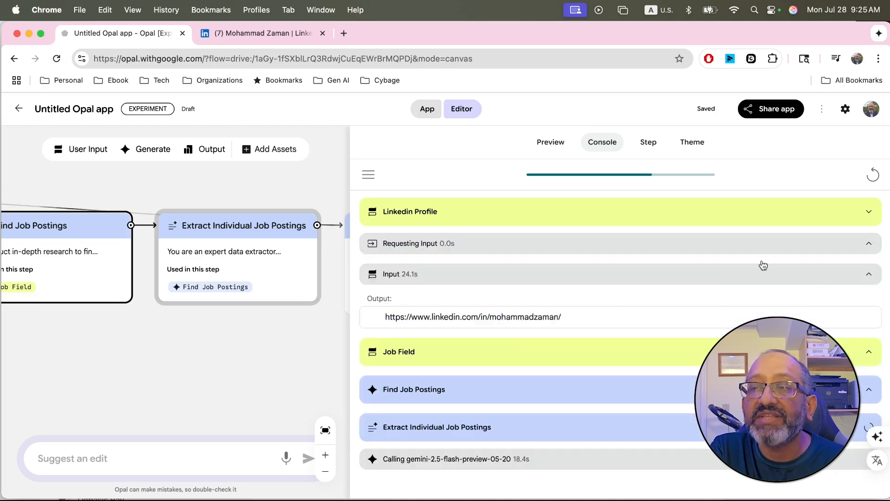
left_click(868, 211)
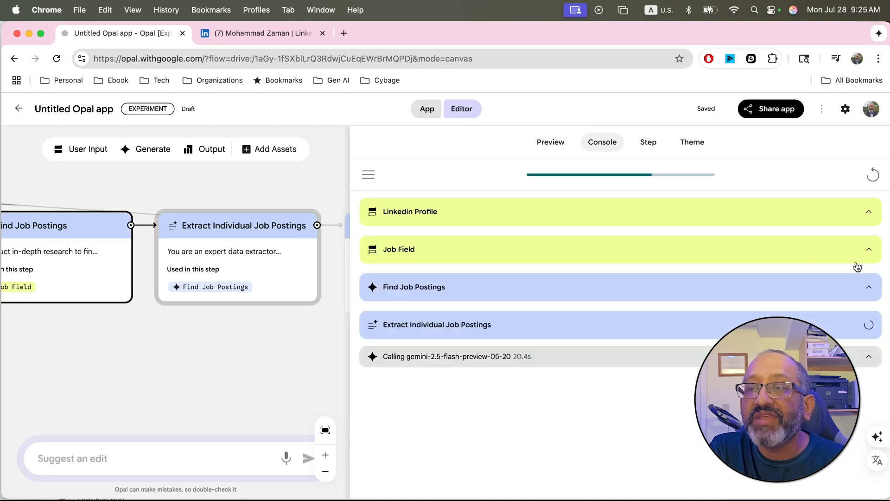
left_click(868, 250)
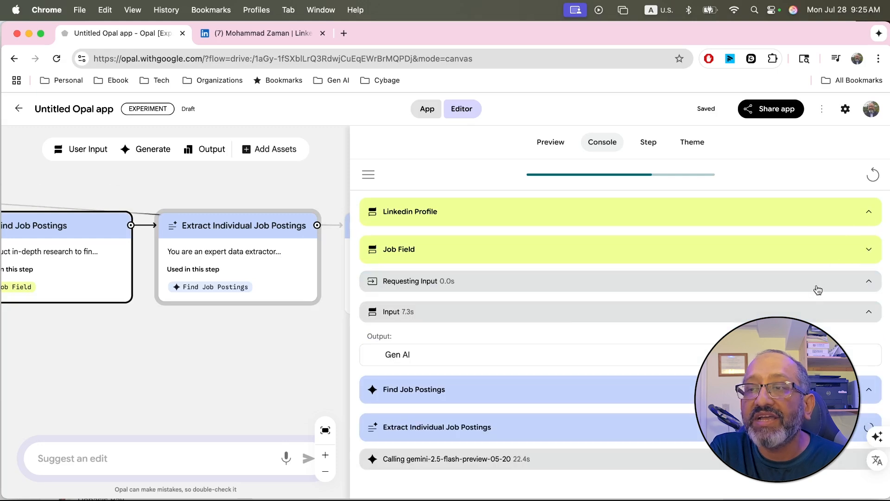
left_click(869, 248)
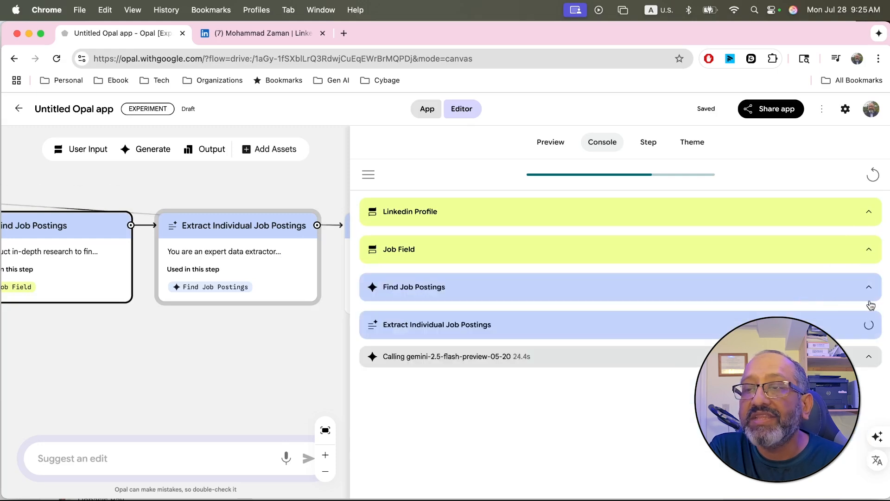
Step: Expand the Find Job Postings log, read through its research report on job roles, skills and references, and collapse it
left_click(868, 287)
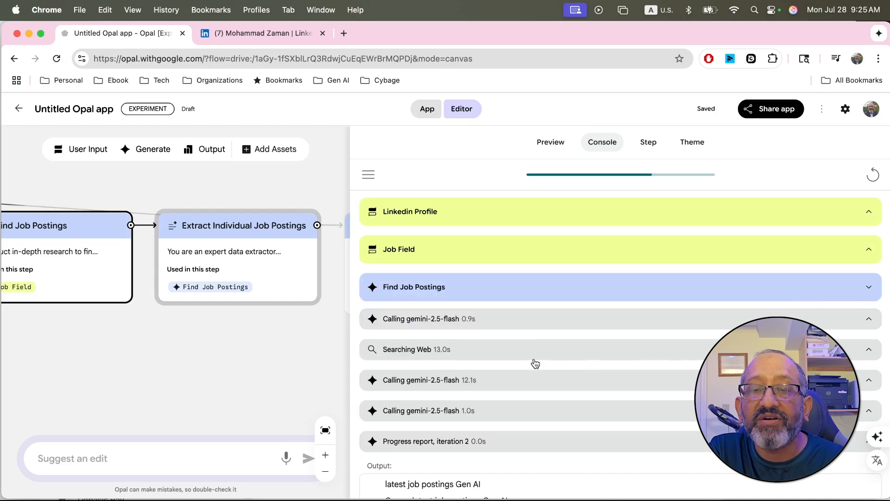
scroll(535, 363, "down", 10)
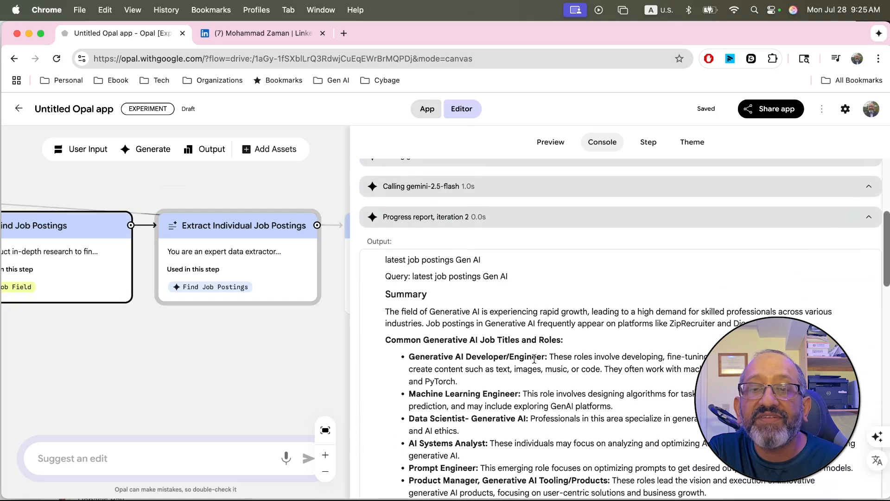
scroll(534, 360, "down", 2)
scroll(535, 363, "down", 2)
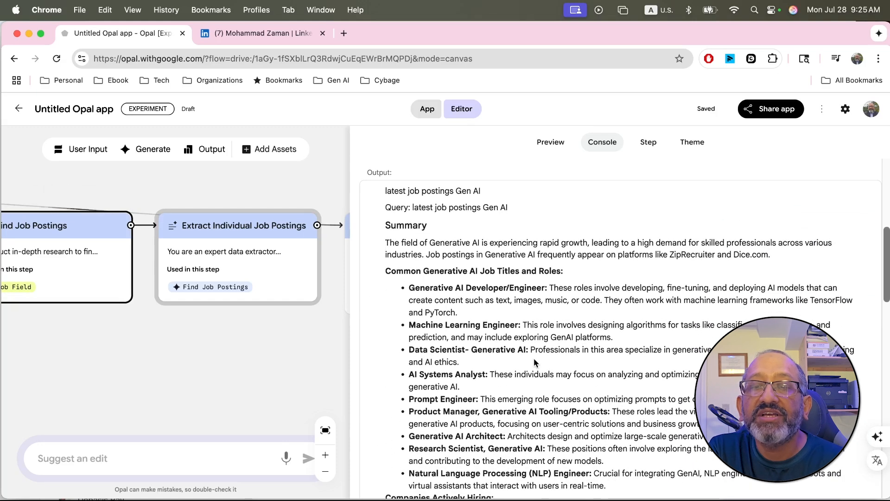
scroll(535, 363, "down", 1)
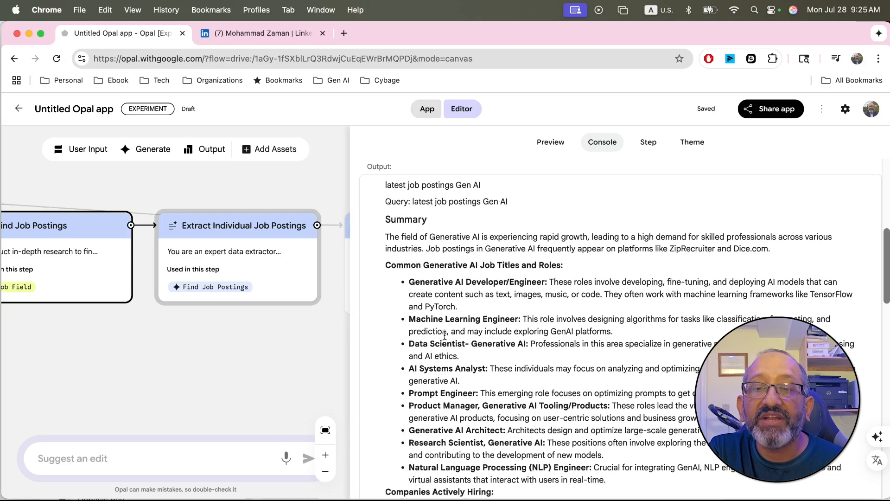
scroll(505, 342, "down", 3)
scroll(505, 343, "down", 10)
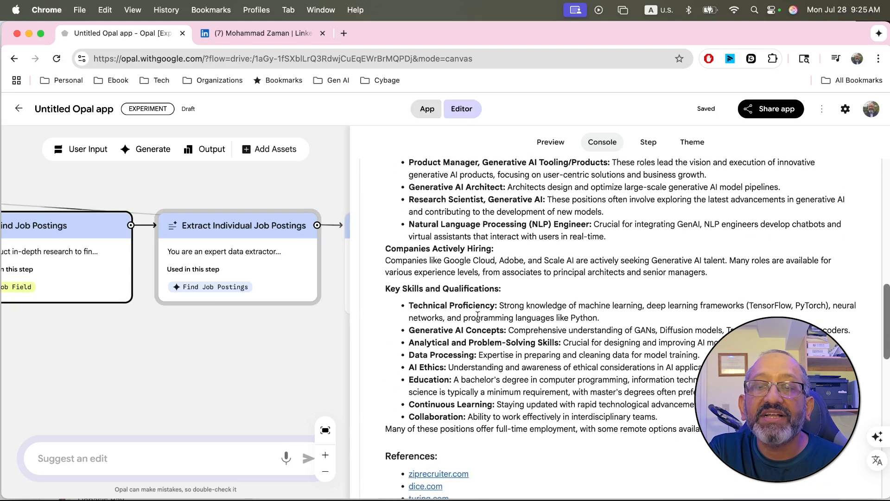
scroll(512, 388, "down", 10)
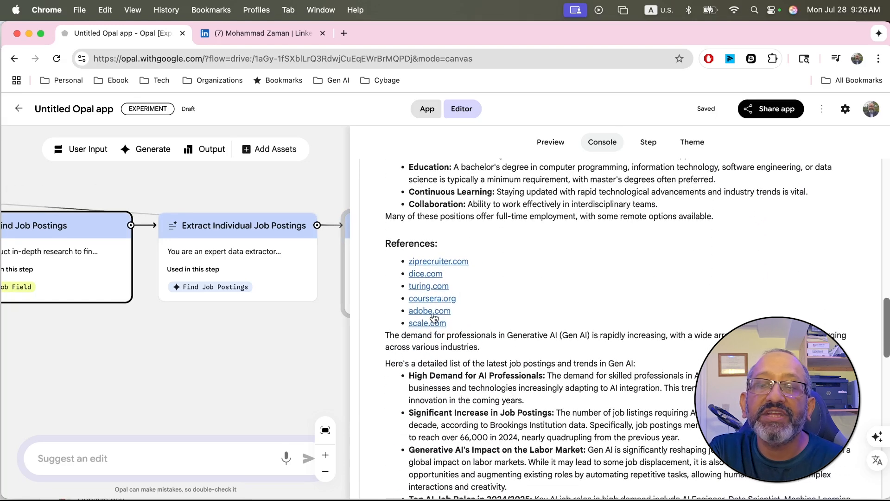
scroll(440, 377, "down", 15)
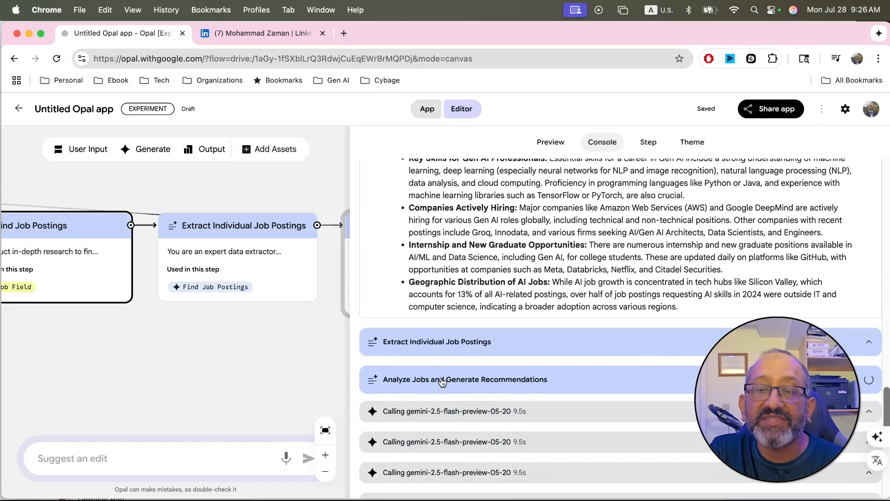
scroll(442, 381, "down", 4)
scroll(442, 382, "up", 20)
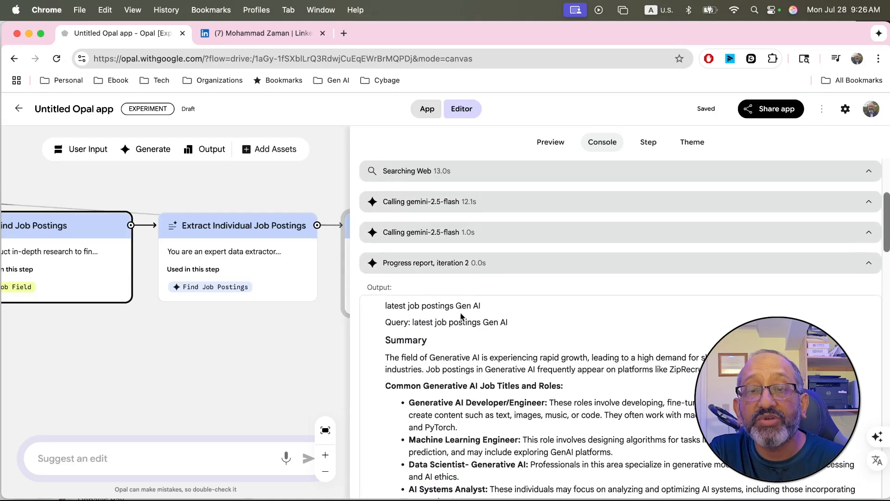
scroll(408, 320, "up", 8)
left_click(493, 296)
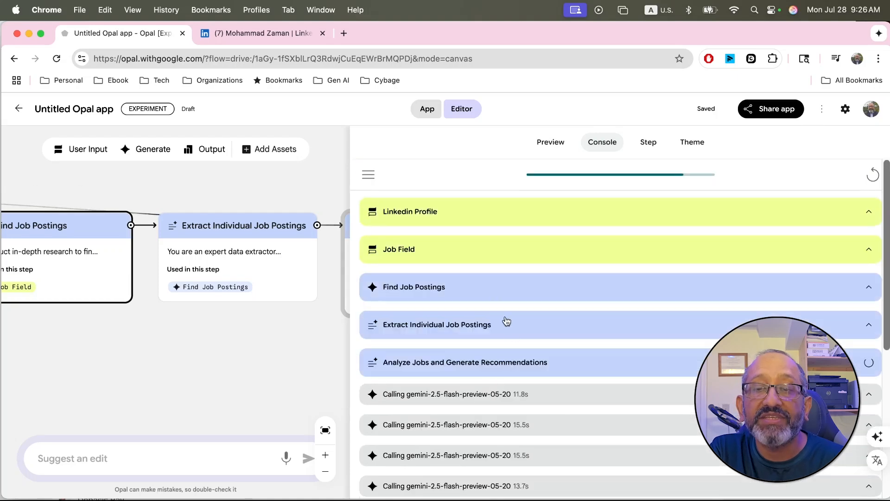
Step: Review the model calls logged under Analyze Jobs and Generate Recommendations, and collapse that entry
scroll(510, 329, "down", 7)
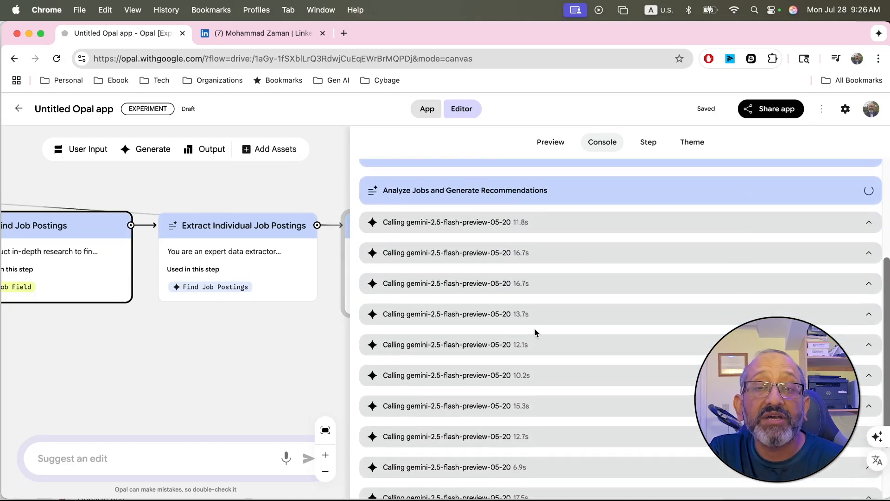
left_click(575, 198)
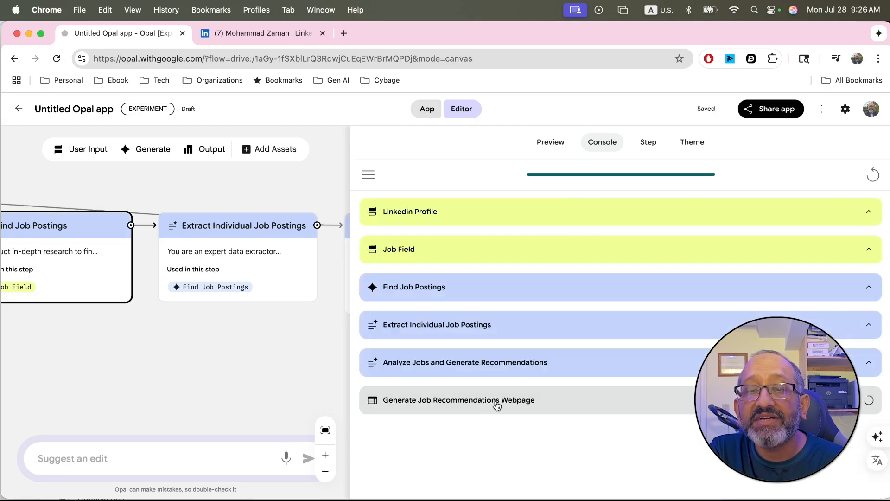
left_click(485, 366)
left_click(486, 369)
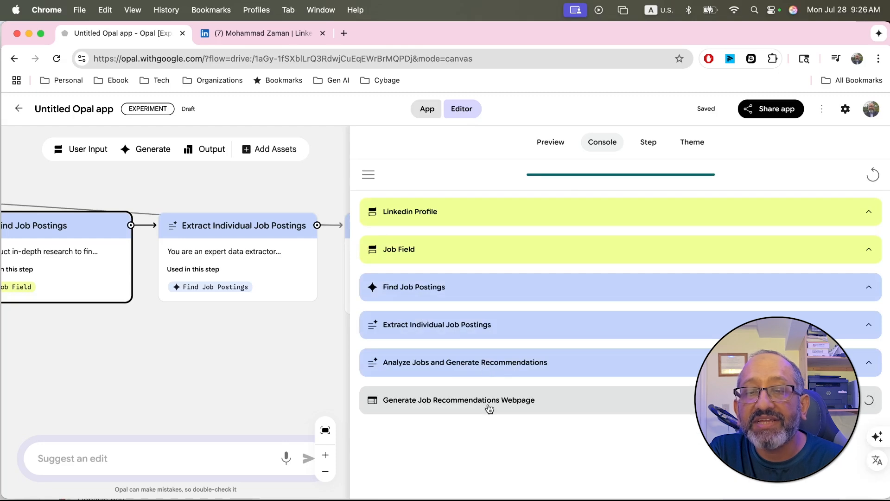
Step: Follow the workflow to its final Generate Job Recommendations step and show the running app's preview
scroll(204, 354, "right", 10)
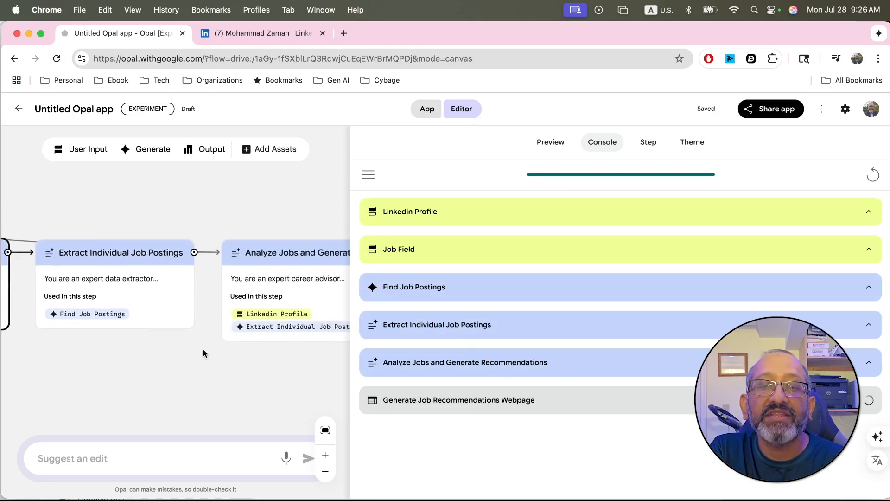
scroll(204, 354, "left", 3)
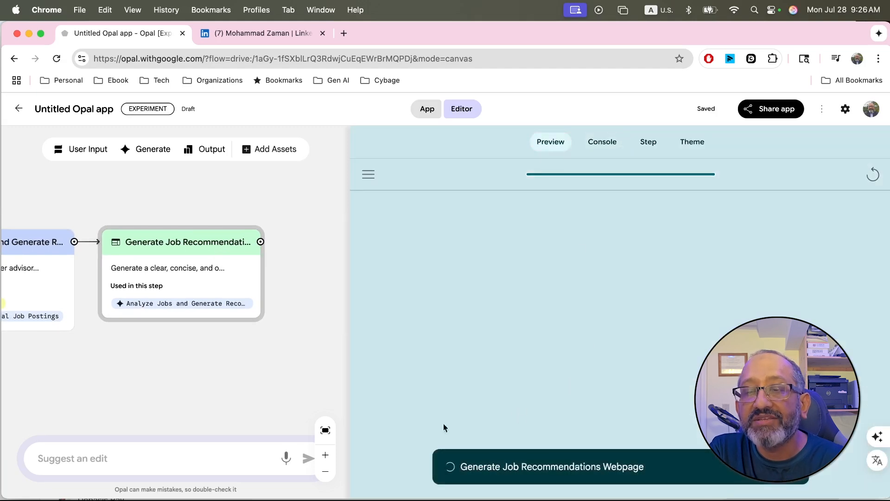
scroll(266, 341, "left", 2)
scroll(266, 341, "up", 1)
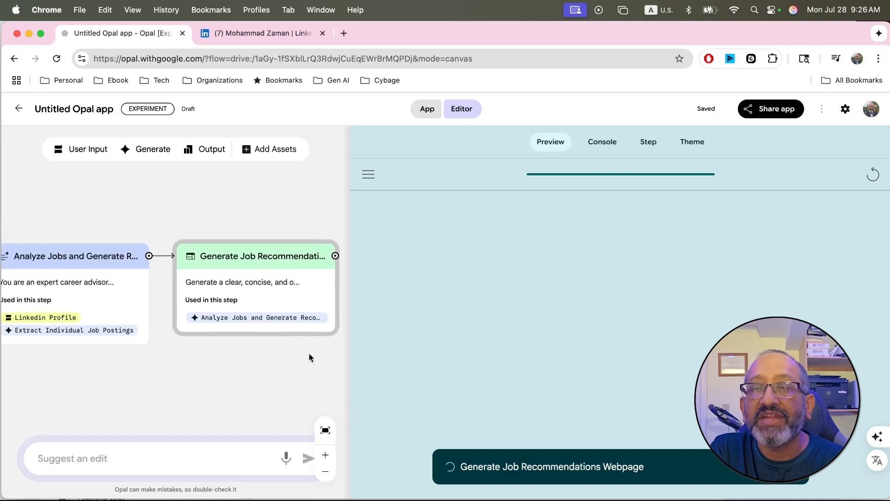
Step: Check the Find Job Postings step details, and reopen the Analyze Jobs and Generate Recommendations log in the console
left_click(653, 145)
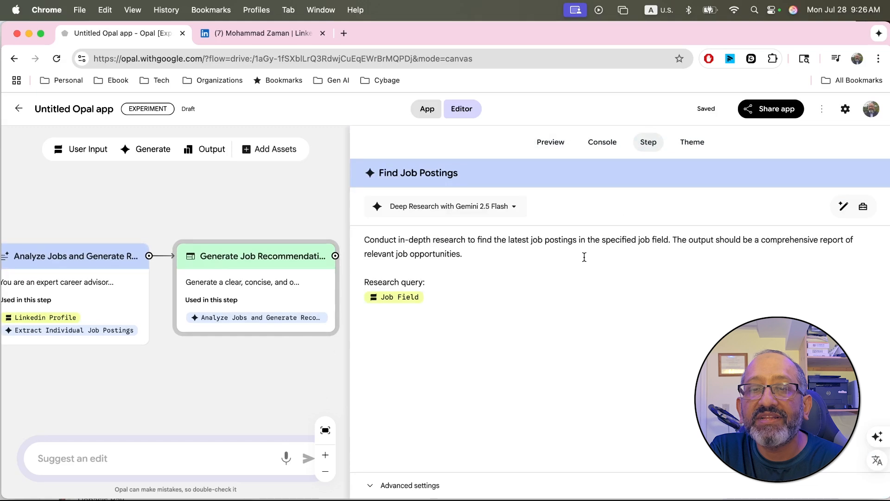
left_click(556, 145)
left_click(601, 142)
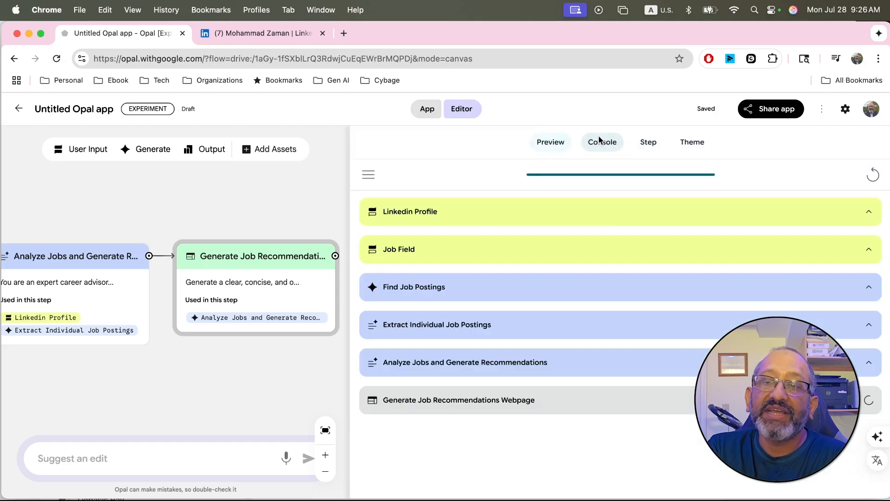
left_click(552, 366)
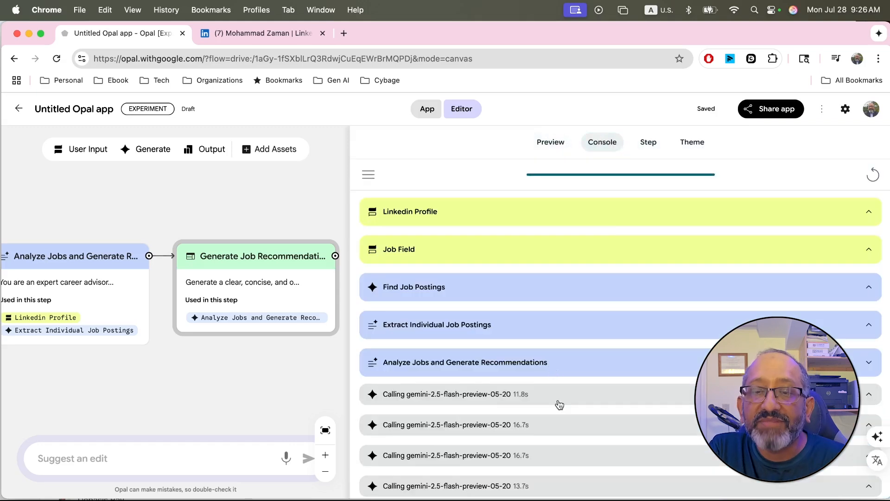
Step: Read the logged output for the Generative AI Developer/Engineer job and highlight its potential match score
scroll(558, 403, "down", 5)
scroll(559, 405, "down", 5)
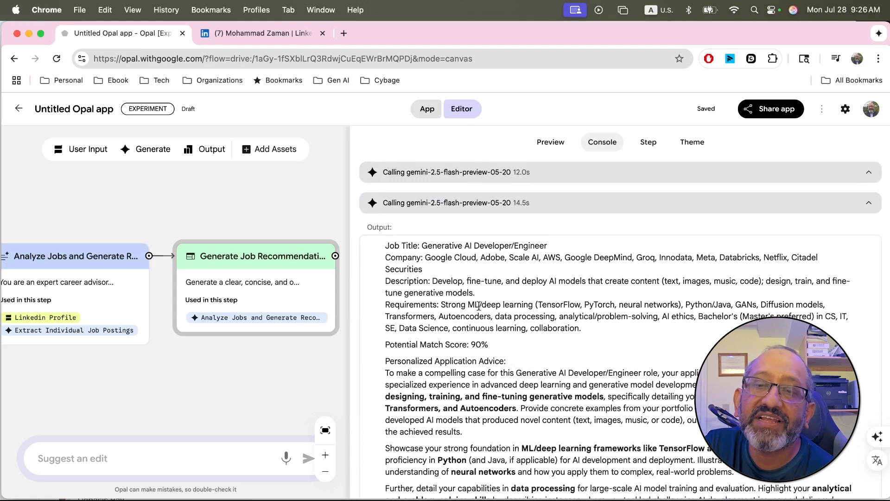
scroll(528, 324, "down", 3)
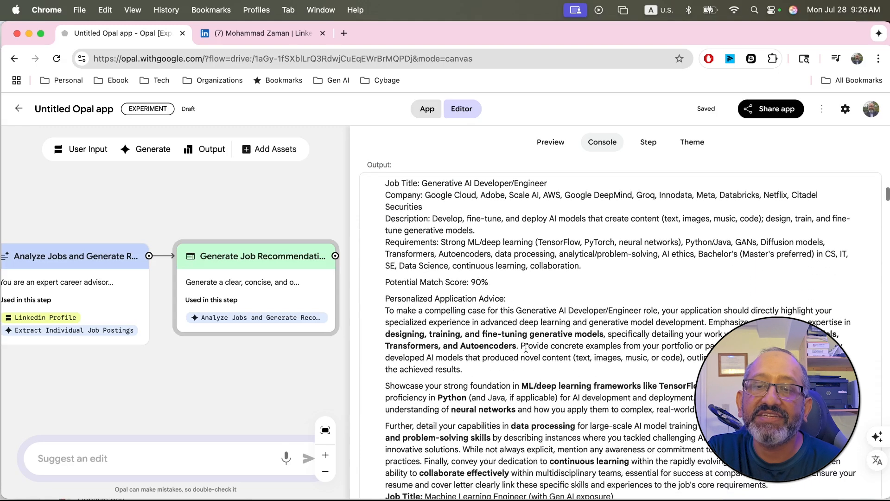
scroll(526, 349, "down", 1)
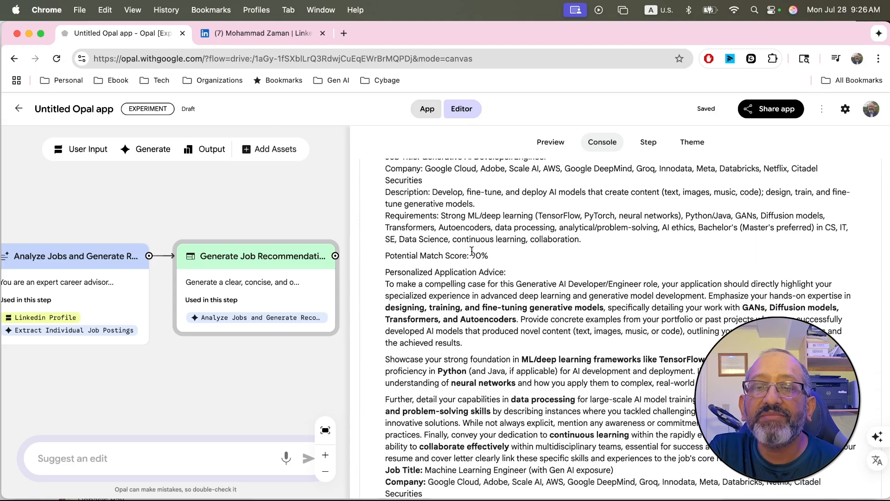
left_click_drag(472, 254, 489, 256)
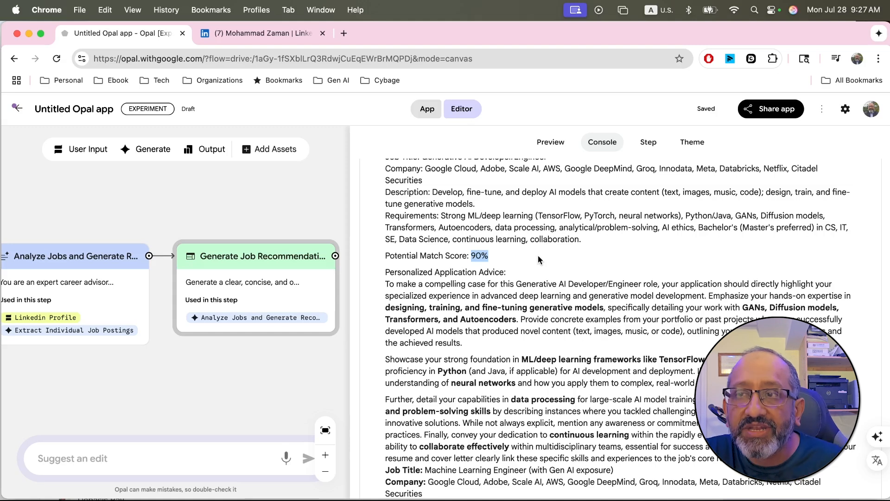
Step: Read the Machine Learning Engineer (with Gen AI exposure) entry in the log, including its resume, cover letter and interview advice
scroll(539, 325, "down", 6)
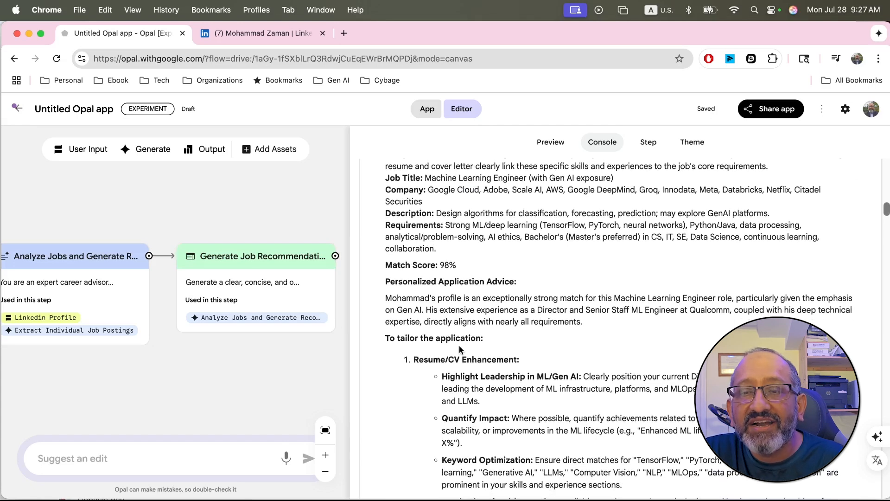
scroll(459, 345, "down", 2)
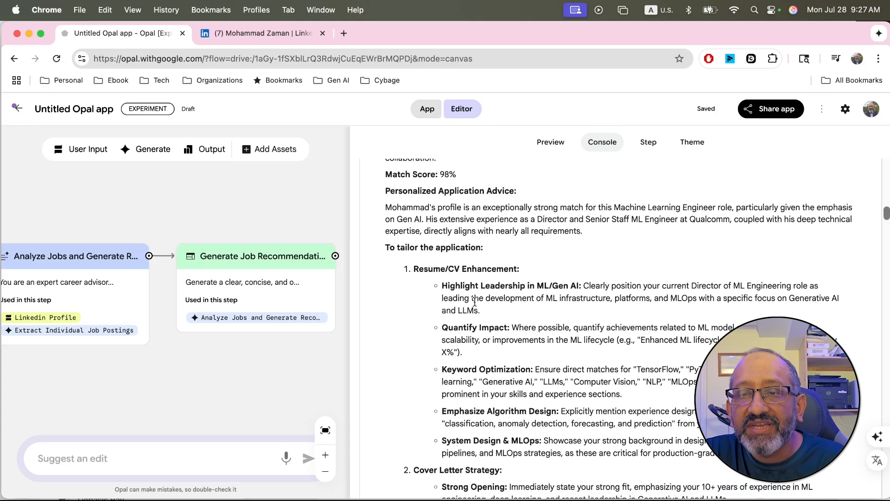
scroll(457, 432, "down", 8)
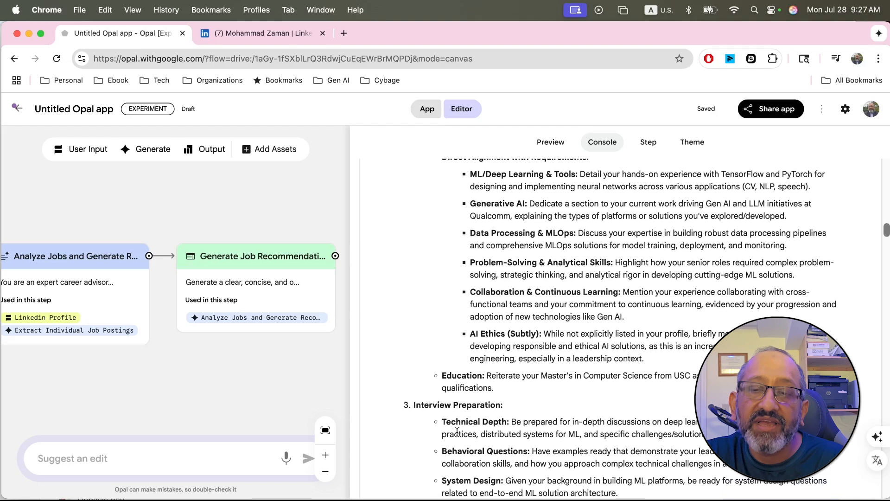
Step: Review the logged Data Scientist - Generative AI entry and return to its match score and personalized application advice
scroll(457, 432, "down", 10)
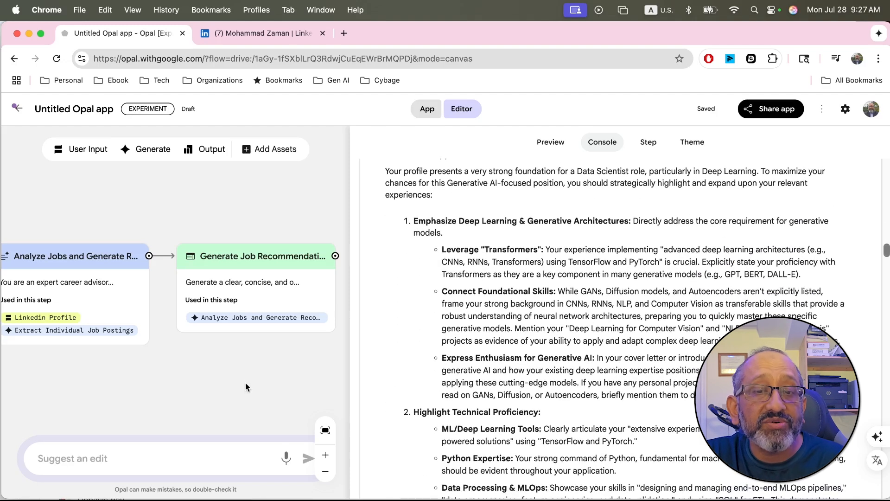
scroll(466, 393, "down", 8)
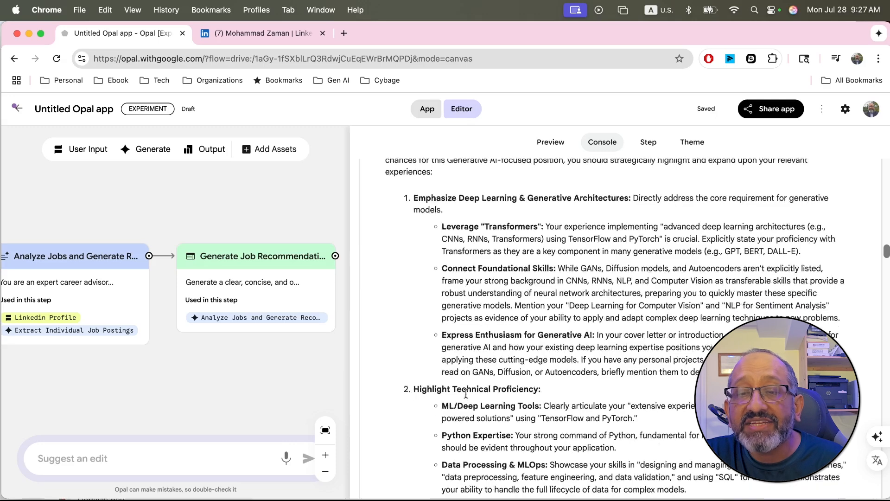
scroll(466, 393, "down", 2)
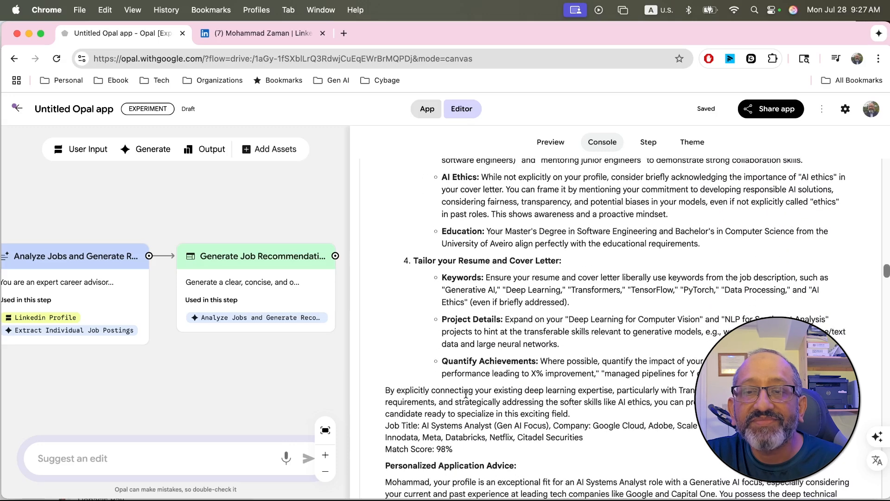
scroll(446, 353, "up", 5)
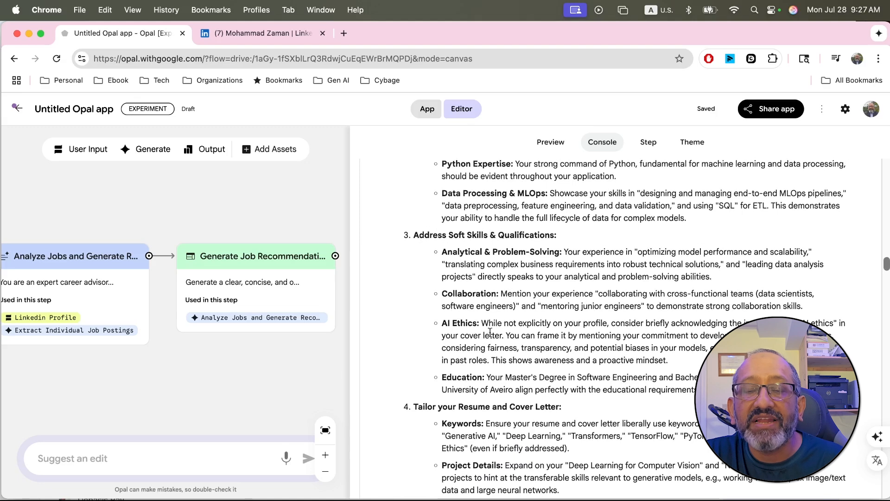
scroll(483, 341, "up", 10)
scroll(483, 341, "up", 1)
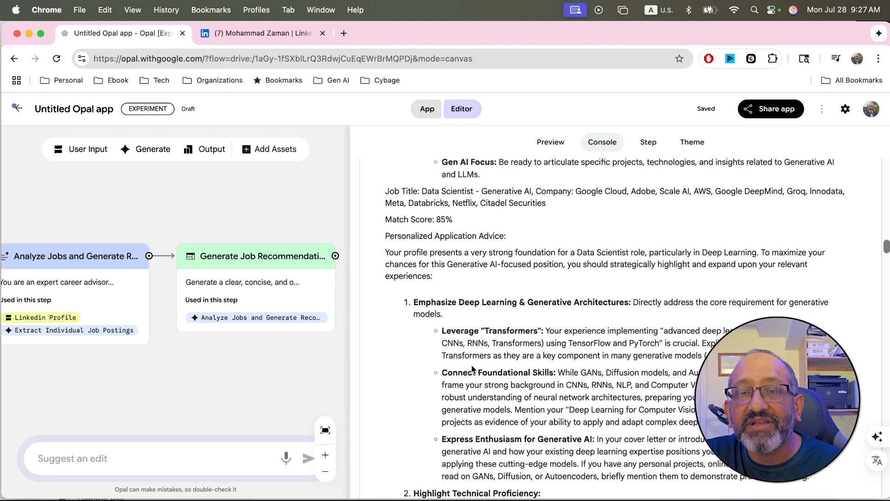
left_click_drag(385, 235, 385, 290)
left_click(391, 322)
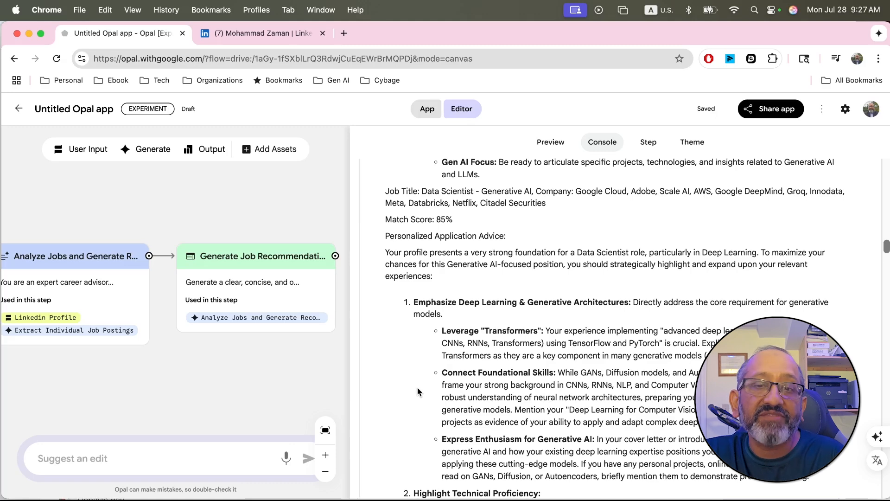
Step: Read the rest of the logged Data Scientist advice, through to the AI Systems Analyst (Gen AI Focus) entry
scroll(417, 392, "down", 1)
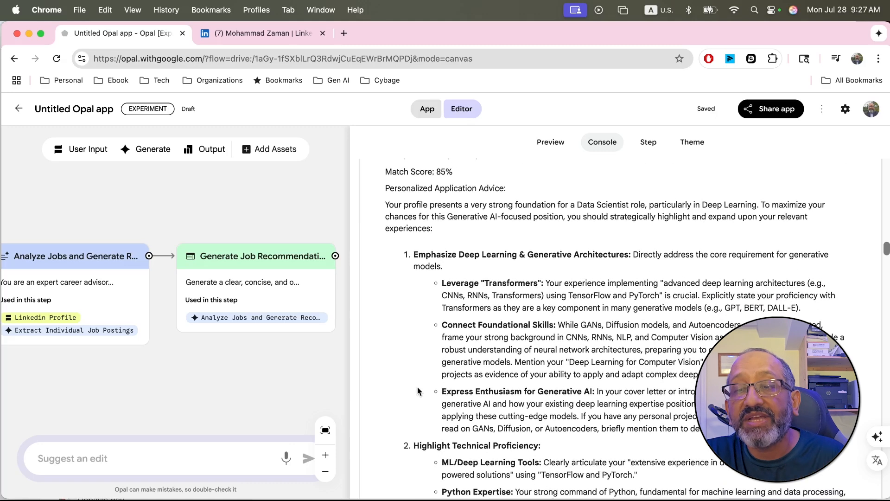
scroll(417, 391, "down", 7)
scroll(417, 391, "down", 6)
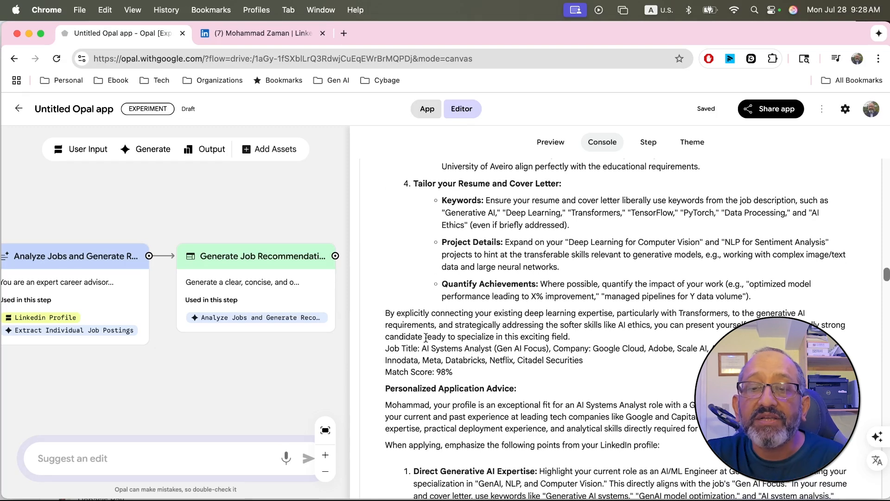
Step: Show the app's preview and highlight the companies and description on the Generative AI Developer/Engineer recommendation
left_click(543, 143)
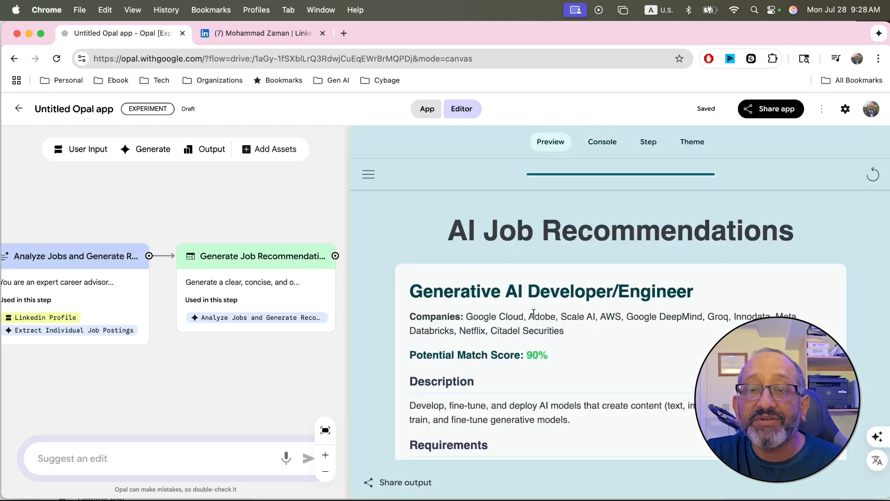
scroll(519, 330, "down", 2)
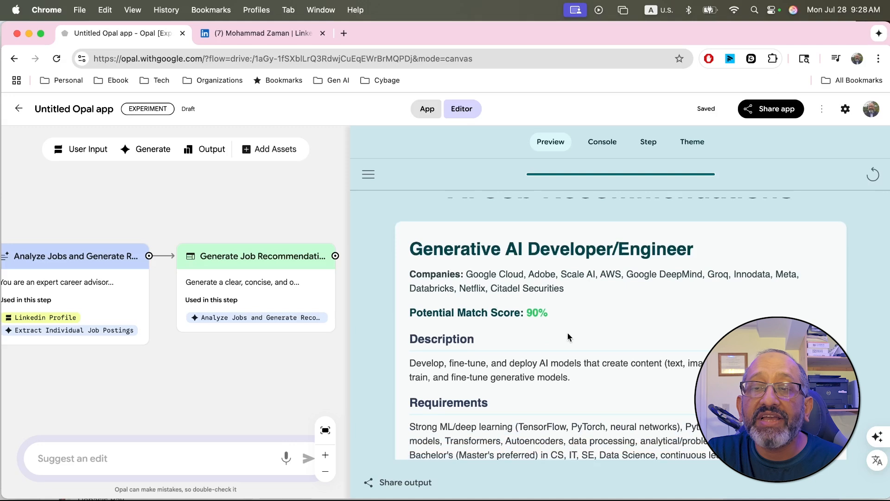
scroll(569, 336, "down", 1)
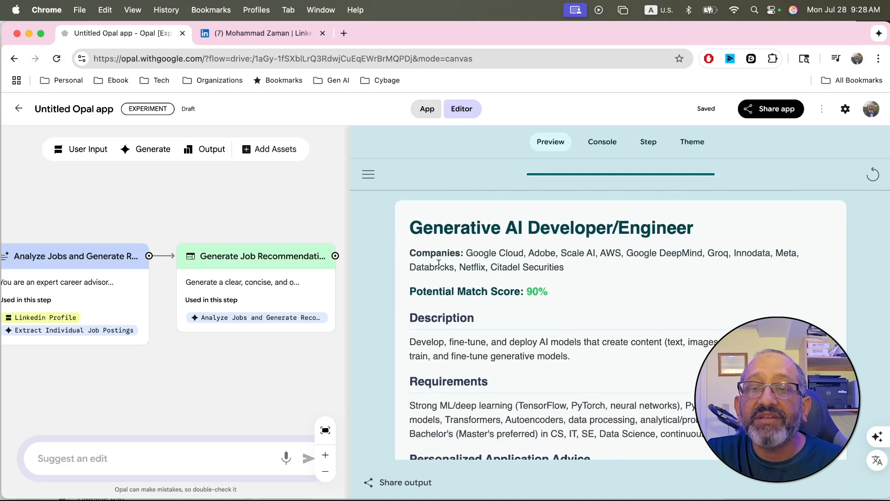
left_click_drag(468, 254, 586, 274)
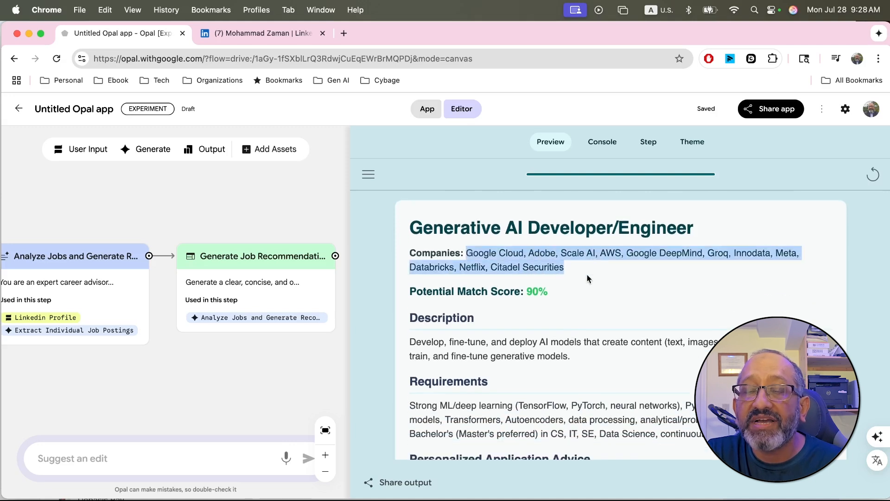
scroll(587, 276, "down", 3)
scroll(587, 278, "down", 1)
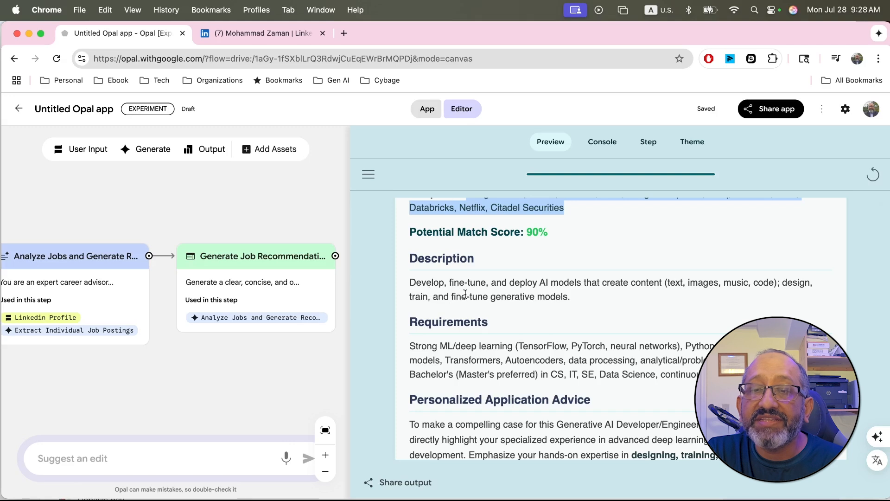
left_click_drag(410, 282, 601, 305)
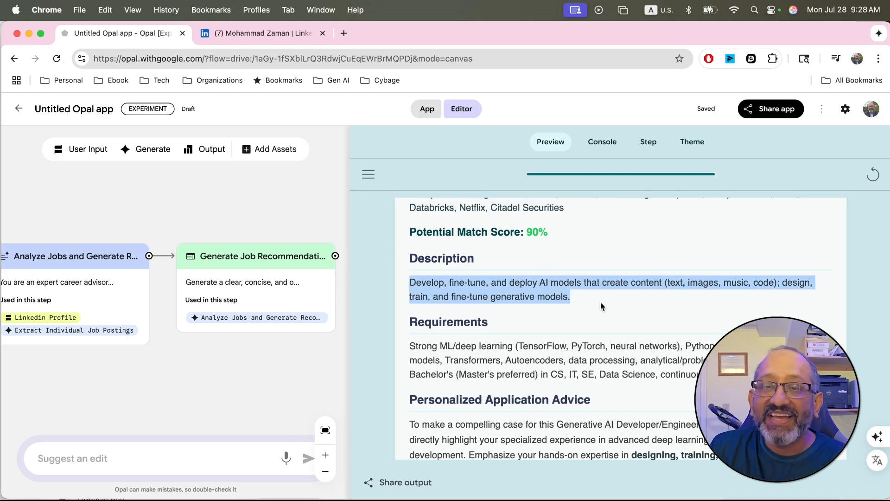
Step: Read the Generative AI Developer/Engineer application advice in the preview and return to highlight its requirements
scroll(599, 302, "down", 5)
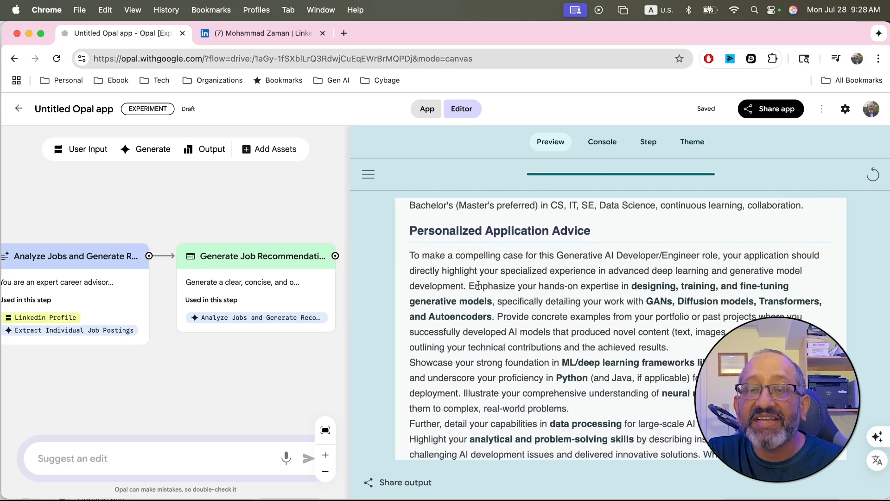
scroll(478, 286, "down", 1)
scroll(478, 286, "down", 7)
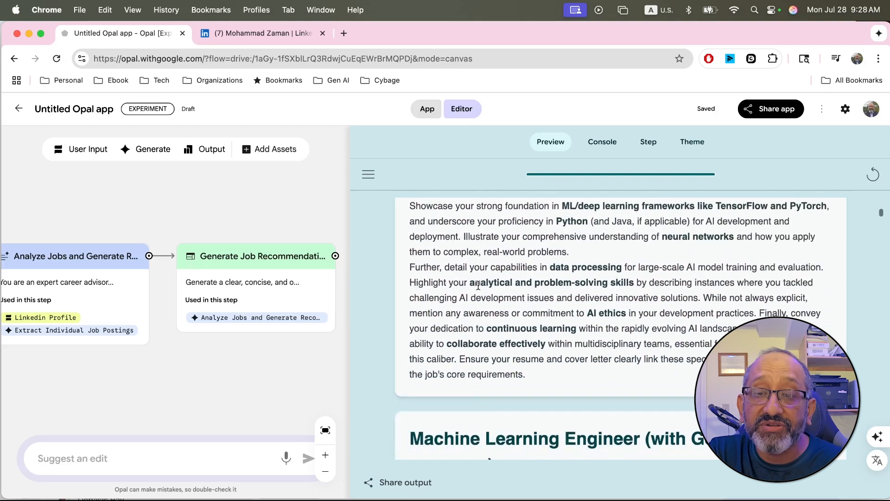
scroll(478, 285, "up", 15)
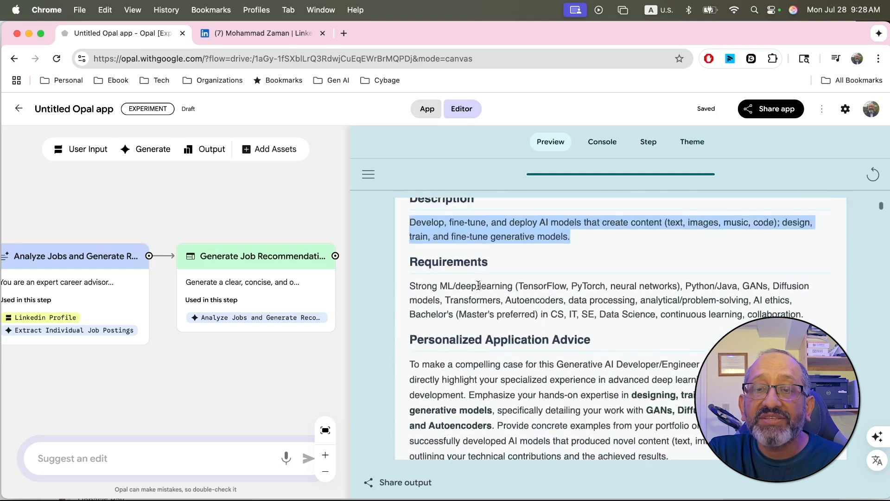
left_click_drag(417, 287, 719, 285)
Step: Find the Machine Learning Engineer (with Gen AI exposure) recommendation, highlight its title and review its details
scroll(669, 351, "down", 8)
scroll(668, 354, "down", 2)
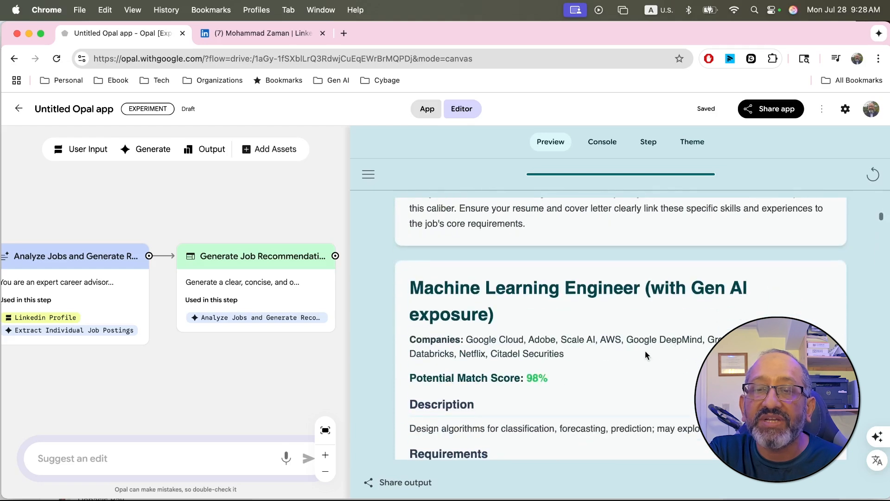
left_click_drag(407, 286, 548, 307)
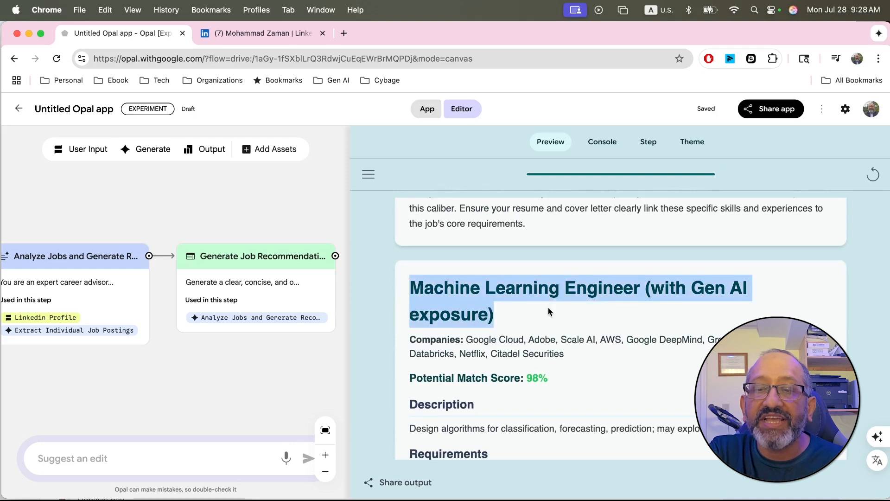
scroll(548, 307, "down", 3)
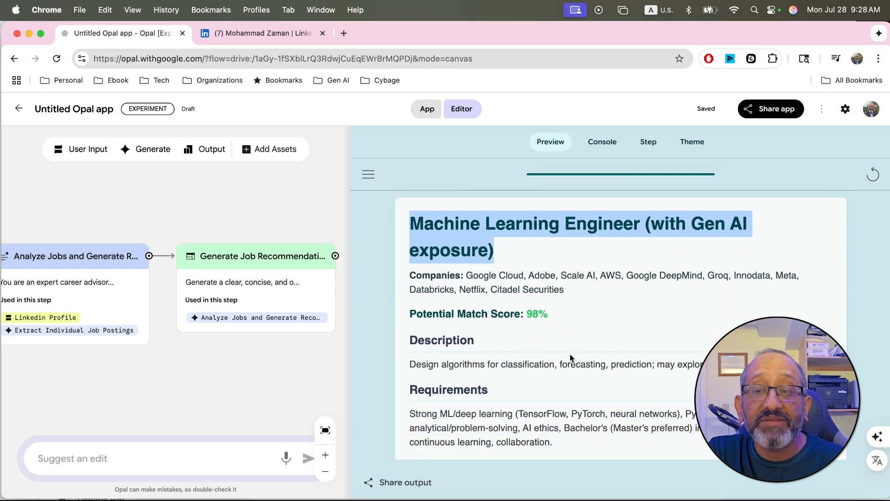
Step: Go to the Data Scientist - Generative AI recommendation and highlight its title and potential match score
scroll(570, 354, "down", 15)
scroll(570, 354, "down", 10)
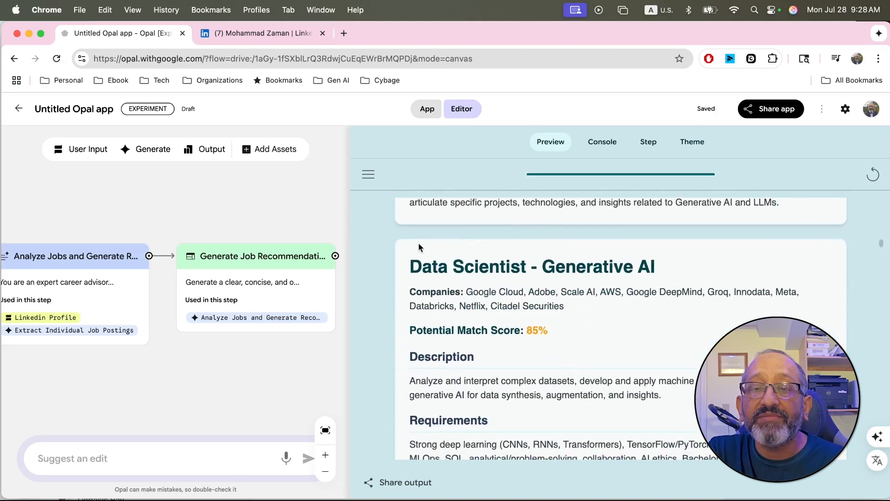
left_click_drag(411, 264, 701, 263)
left_click(637, 330)
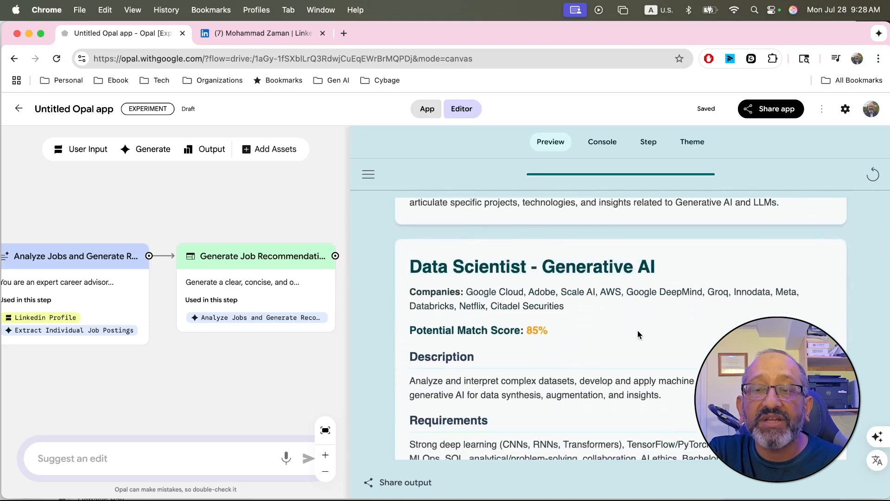
left_click_drag(528, 329, 577, 332)
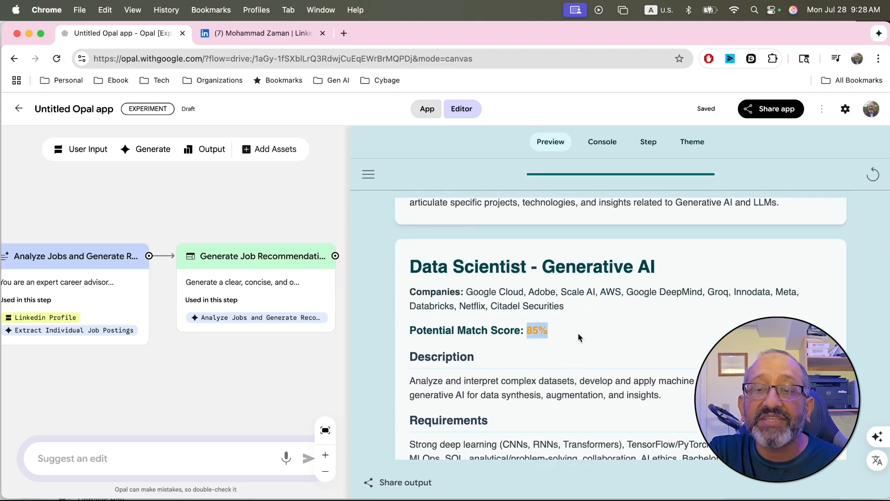
Step: Review the AI Systems Analyst (Gen AI Focus) and Prompt Engineer recommendations with their application advice
scroll(578, 332, "down", 10)
scroll(578, 336, "down", 15)
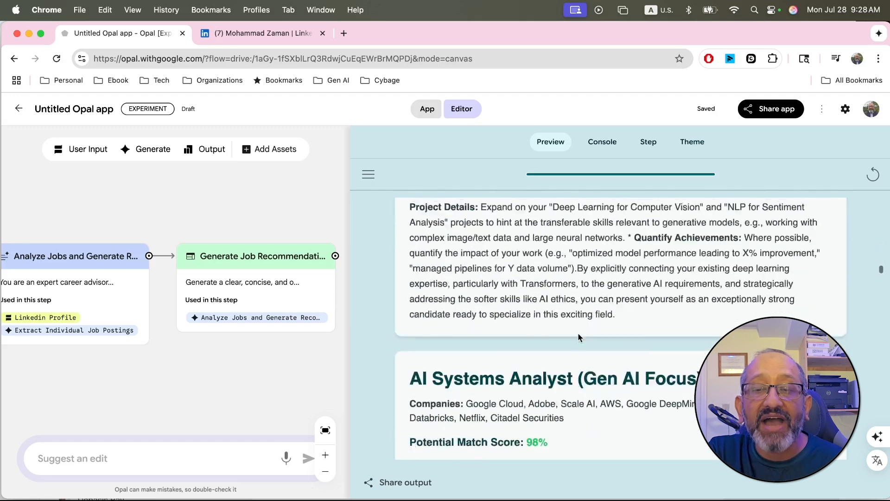
scroll(578, 336, "down", 10)
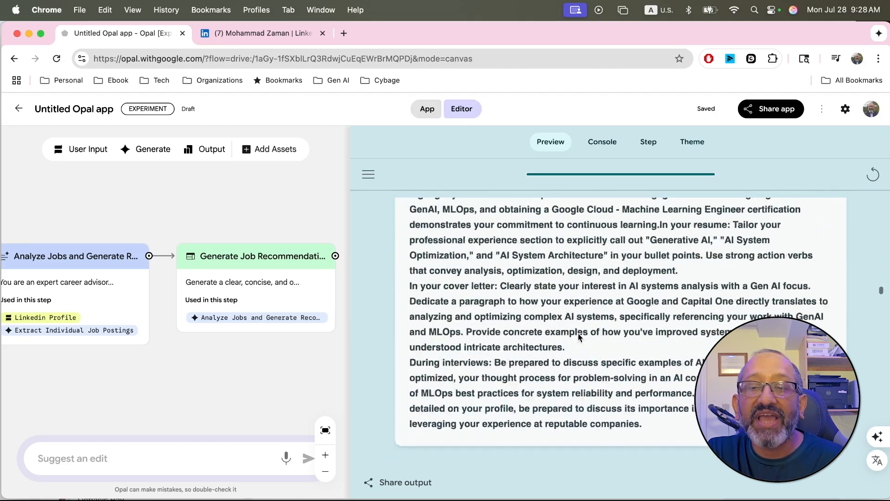
scroll(578, 335, "down", 1)
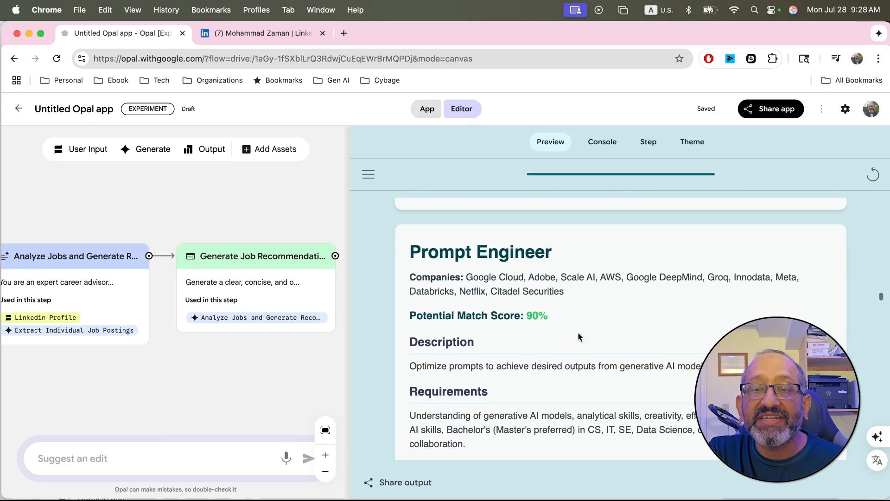
scroll(592, 362, "up", 5)
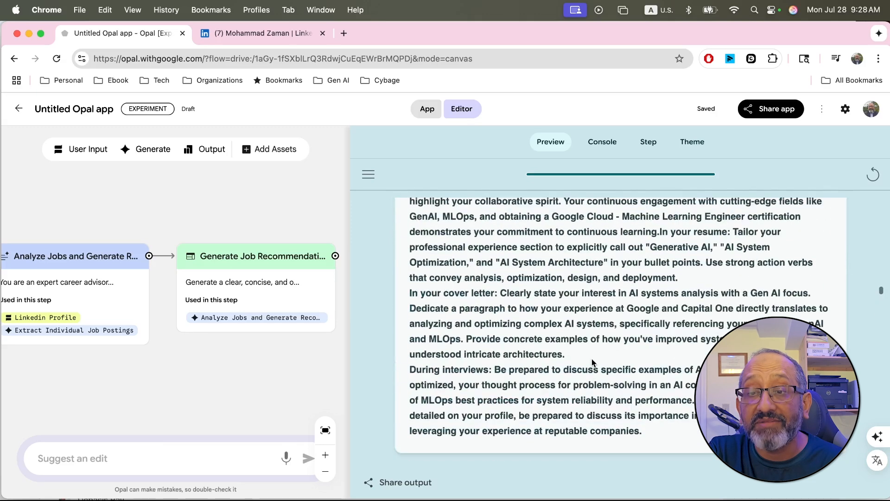
scroll(592, 362, "down", 15)
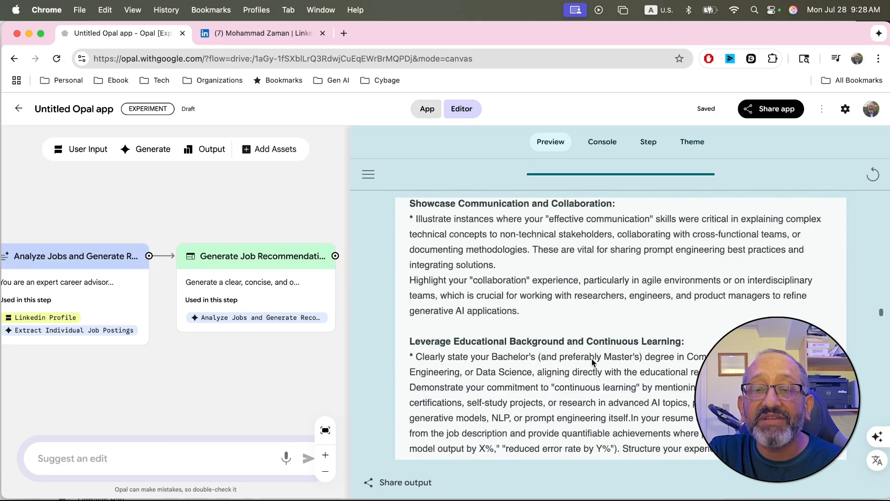
Step: Skim the remaining job recommendations in the preview after Prompt Engineer, including the Computer Vision Engineer role, with their requirements and personalized application advice
scroll(592, 362, "down", 10)
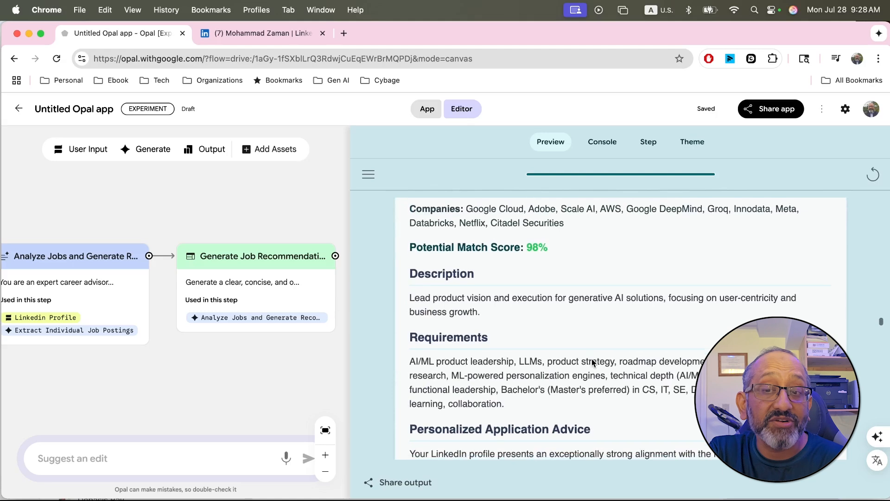
scroll(592, 362, "down", 20)
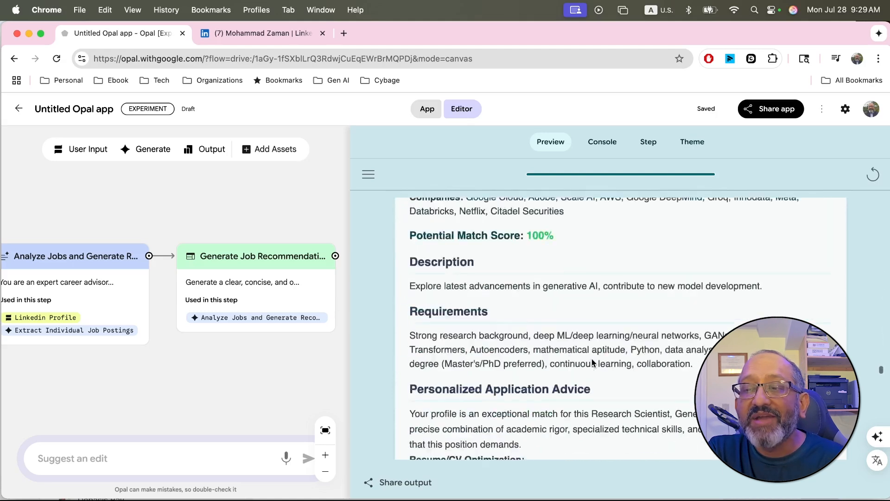
scroll(591, 362, "down", 15)
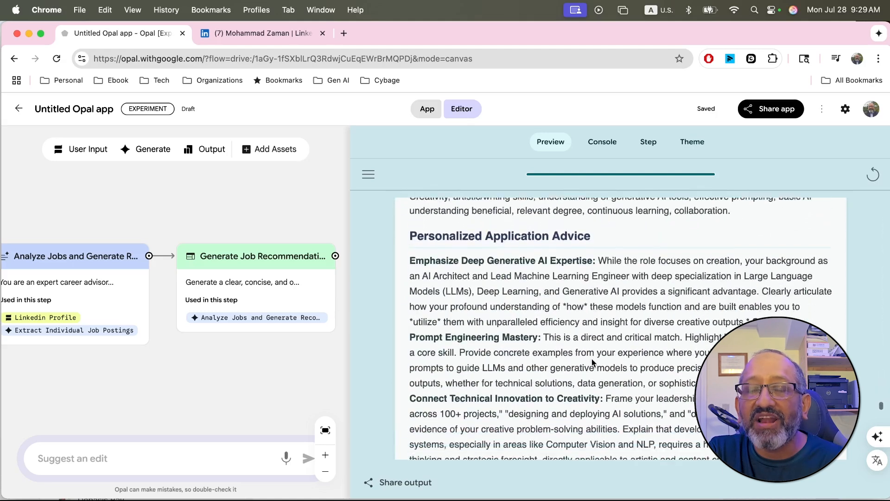
scroll(592, 359, "down", 4)
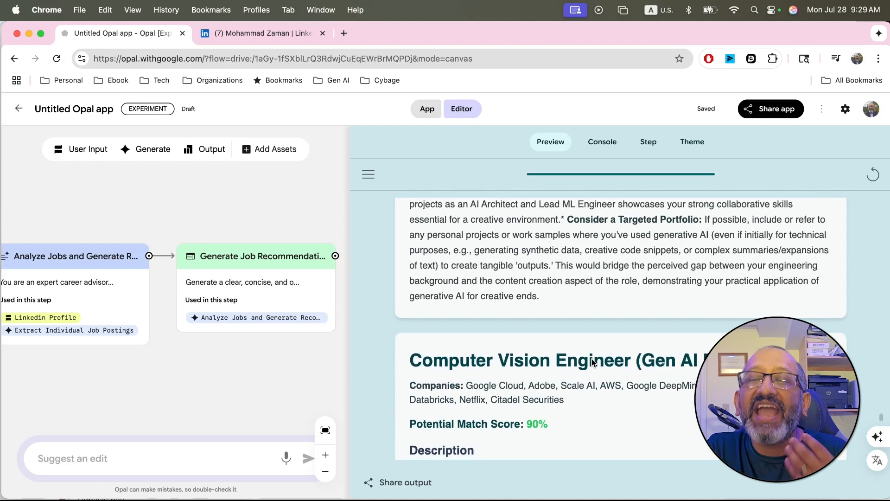
scroll(592, 362, "down", 15)
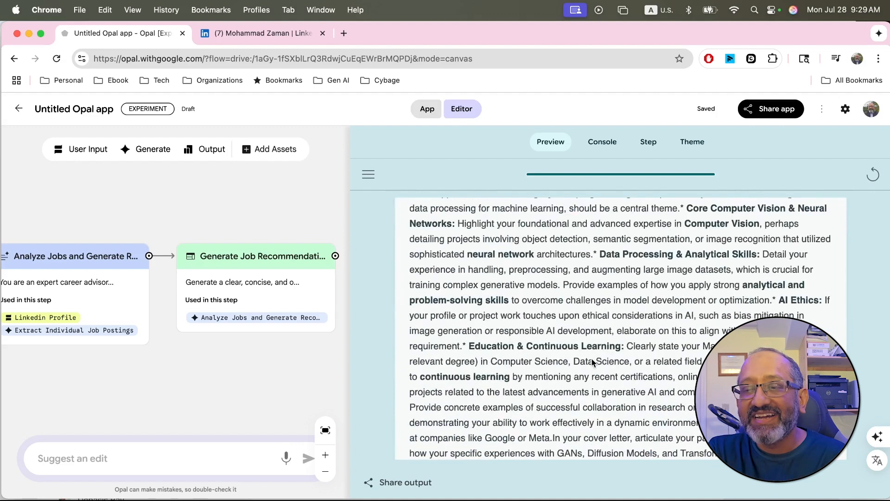
scroll(592, 358, "down", 10)
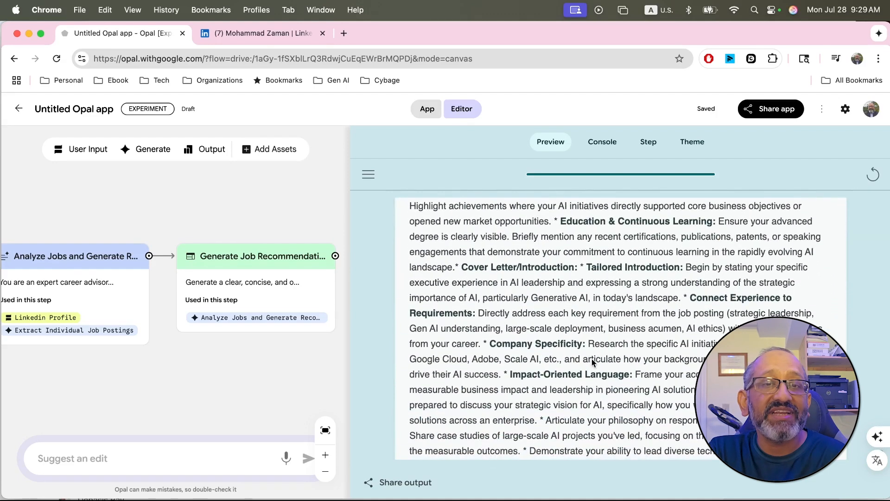